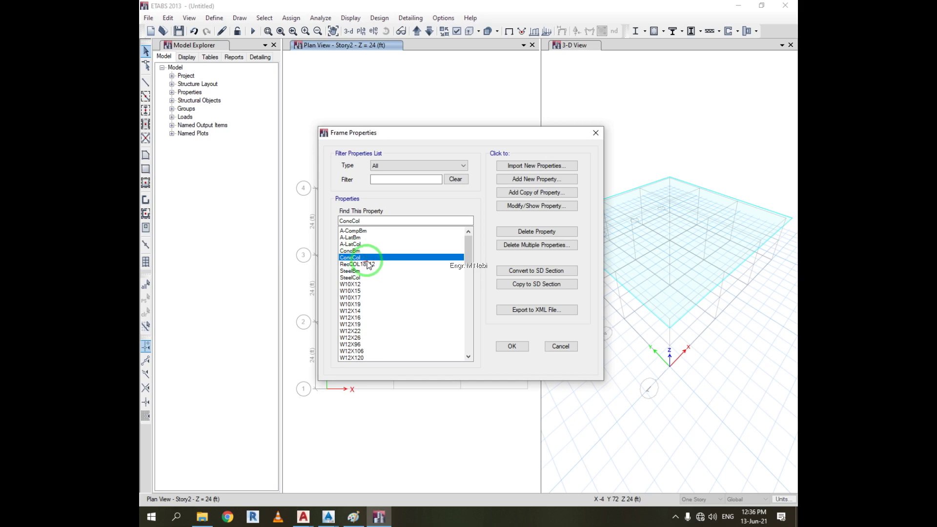
- Modify the ConcCol frame section to a depth of 12 in and a width of 12 in
{"action": "left_click", "coordinate": [543, 208]}
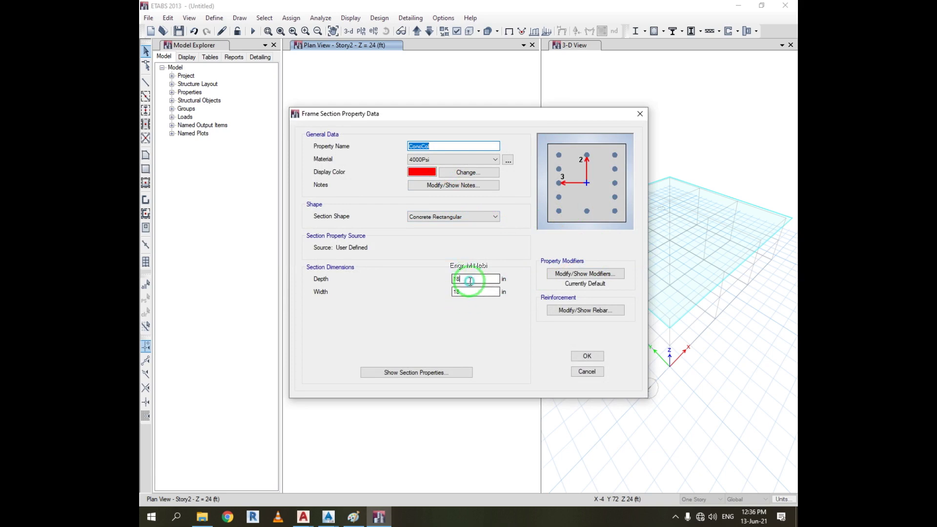
{"action": "left_click_drag", "start_coordinate": [470, 279], "coordinate": [426, 287]}
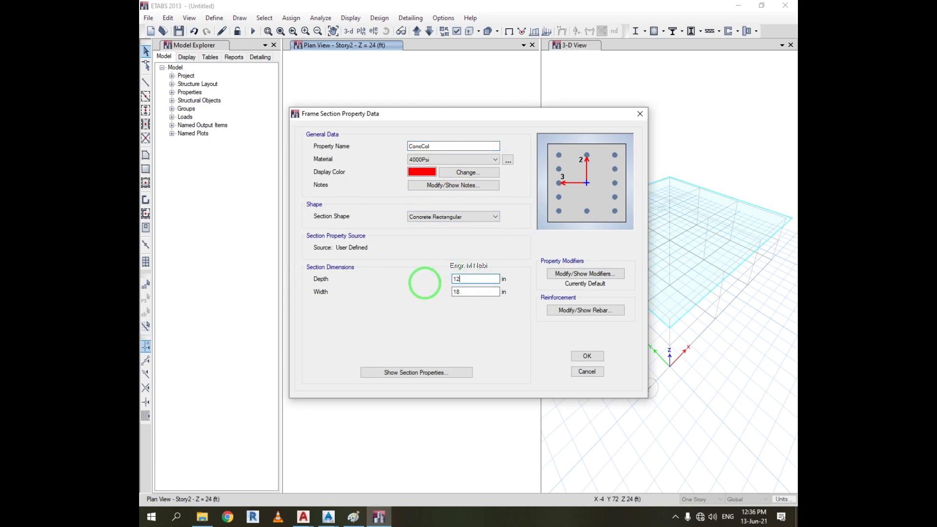
{"action": "type", "text": "12"}
{"action": "left_click", "coordinate": [466, 293]}
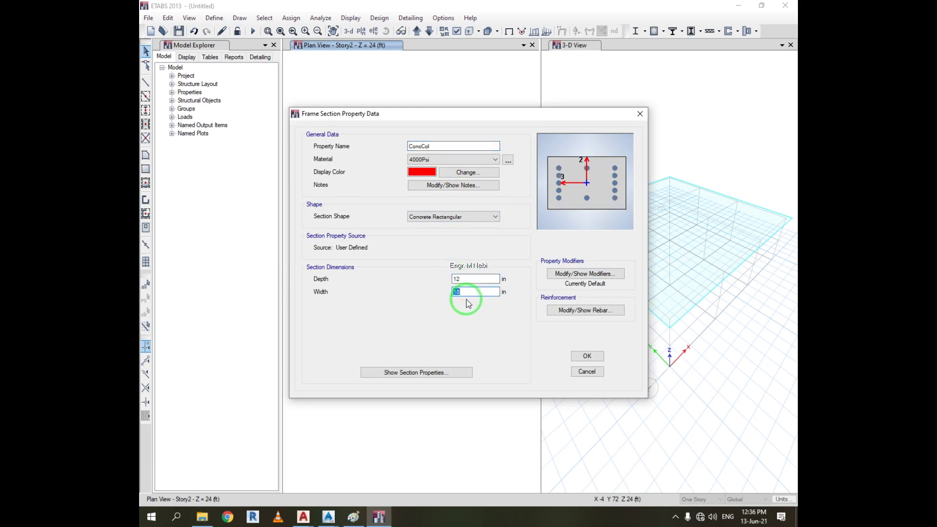
{"action": "left_click", "coordinate": [599, 358]}
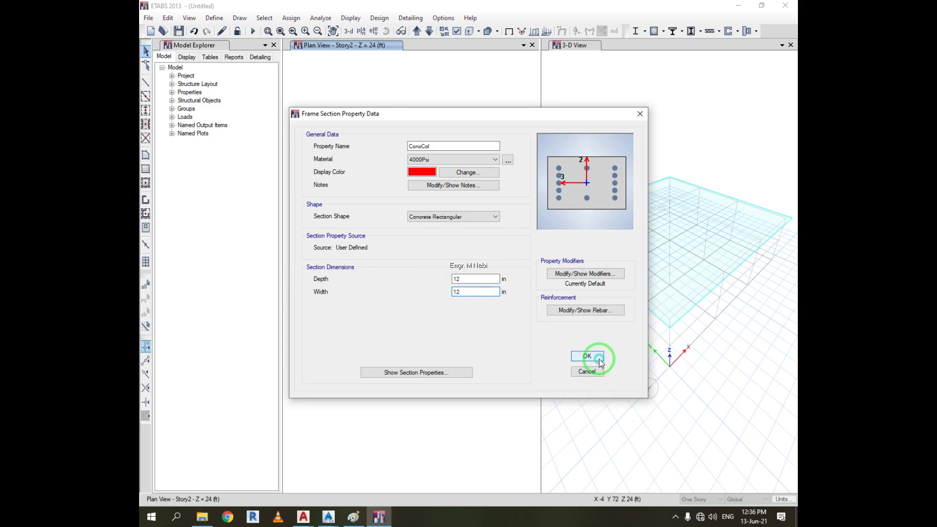
{"action": "left_click", "coordinate": [584, 372]}
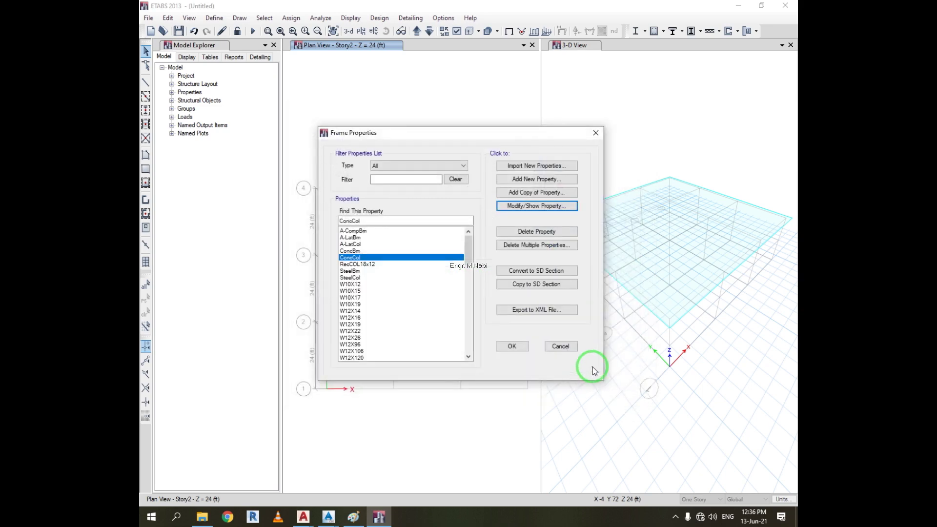
{"action": "left_click", "coordinate": [513, 347]}
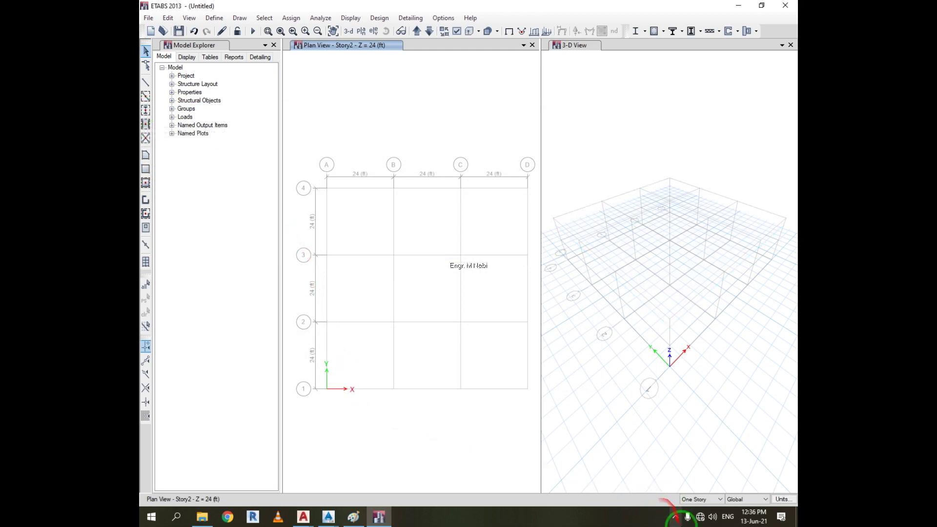
{"action": "left_click", "coordinate": [677, 518]}
{"action": "left_click", "coordinate": [711, 498]}
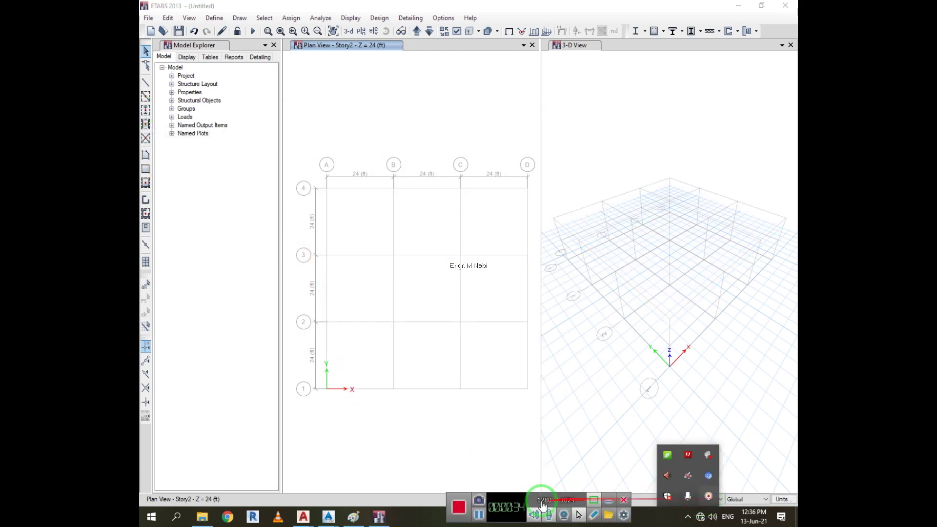
{"action": "left_click", "coordinate": [481, 519]}
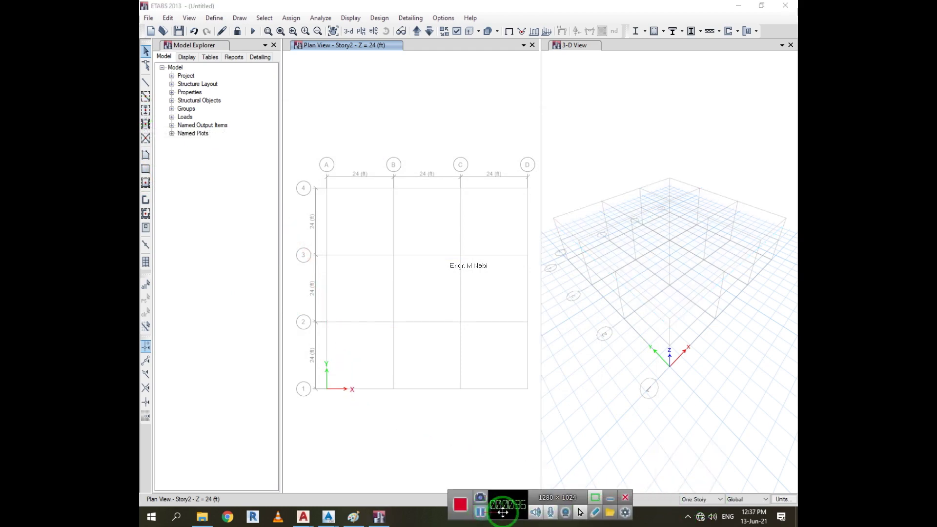
{"action": "left_click", "coordinate": [610, 498]}
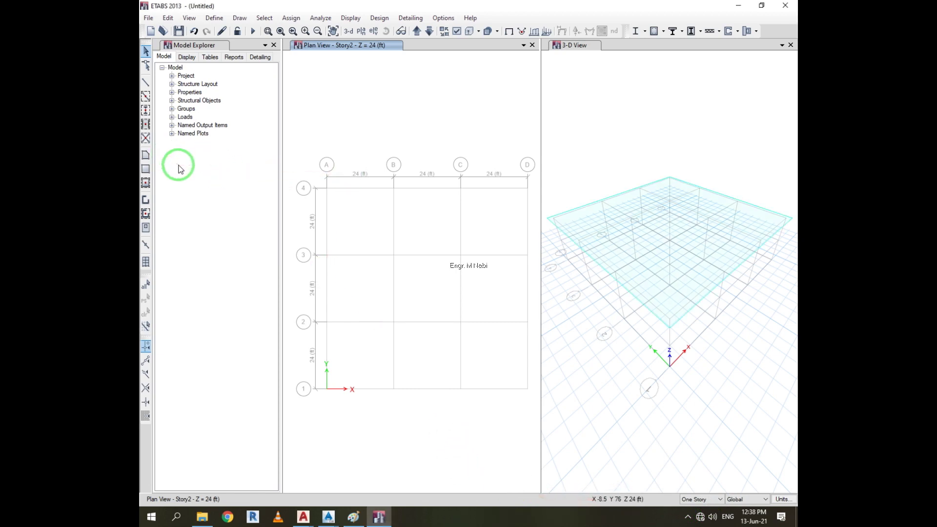
- Draw RecCOL18x12 columns in plan at all four grid intersections along grid line B
{"action": "left_click", "coordinate": [146, 111]}
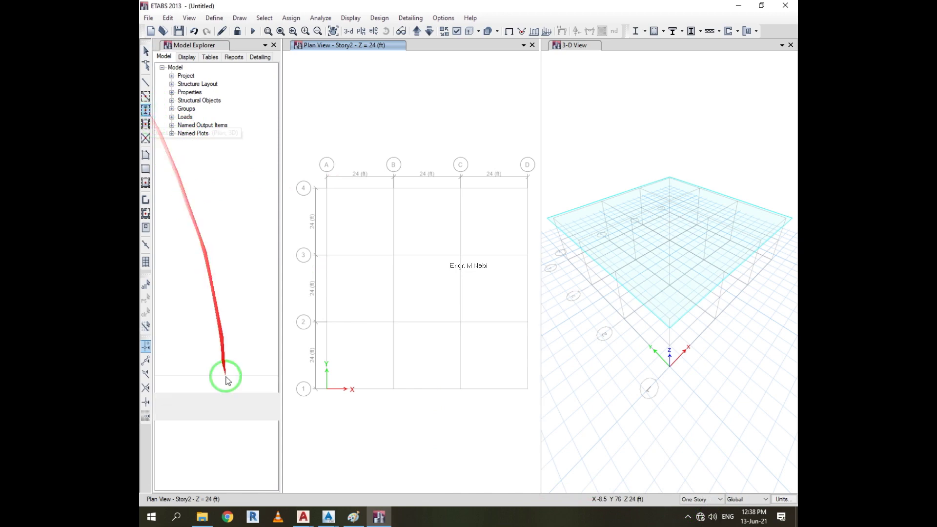
{"action": "left_click", "coordinate": [688, 517]}
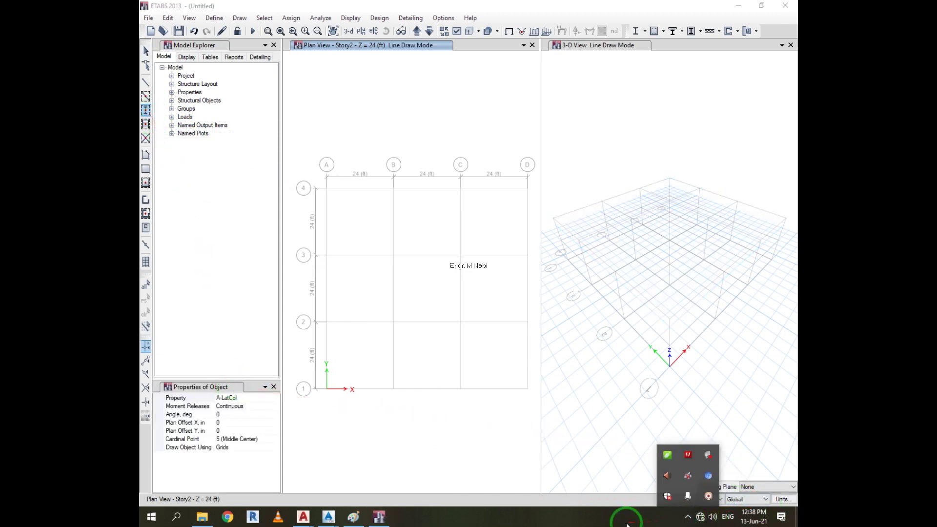
{"action": "left_click", "coordinate": [248, 409]}
{"action": "left_click", "coordinate": [272, 398]}
{"action": "left_click", "coordinate": [275, 399]}
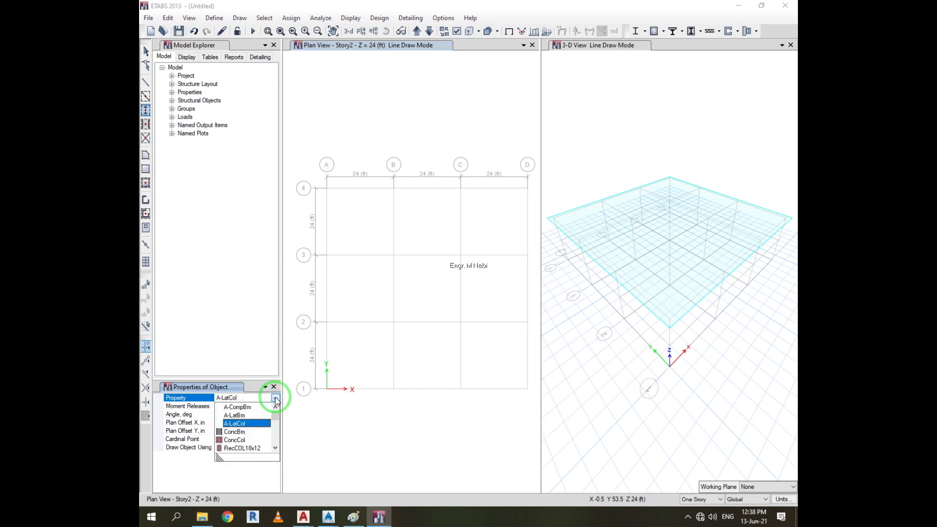
{"action": "left_click", "coordinate": [242, 448]}
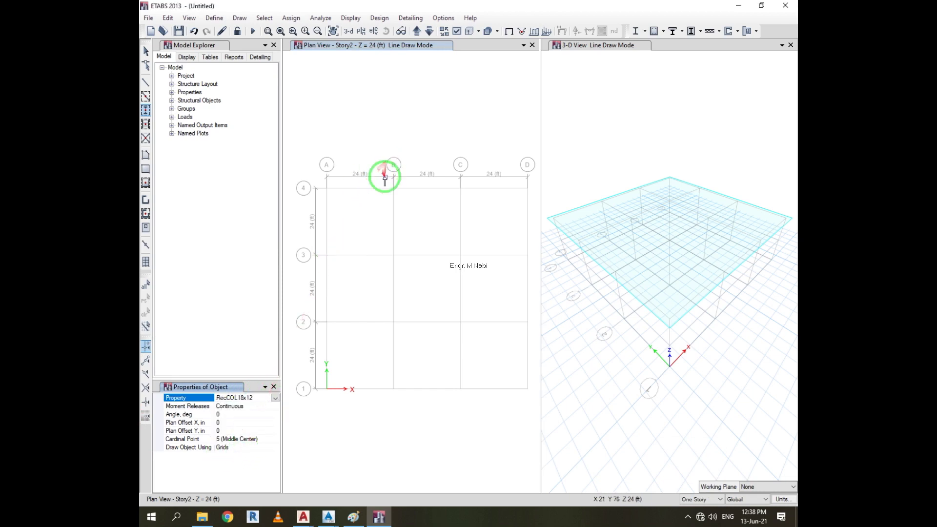
{"action": "left_click_drag", "start_coordinate": [384, 182], "coordinate": [413, 404]}
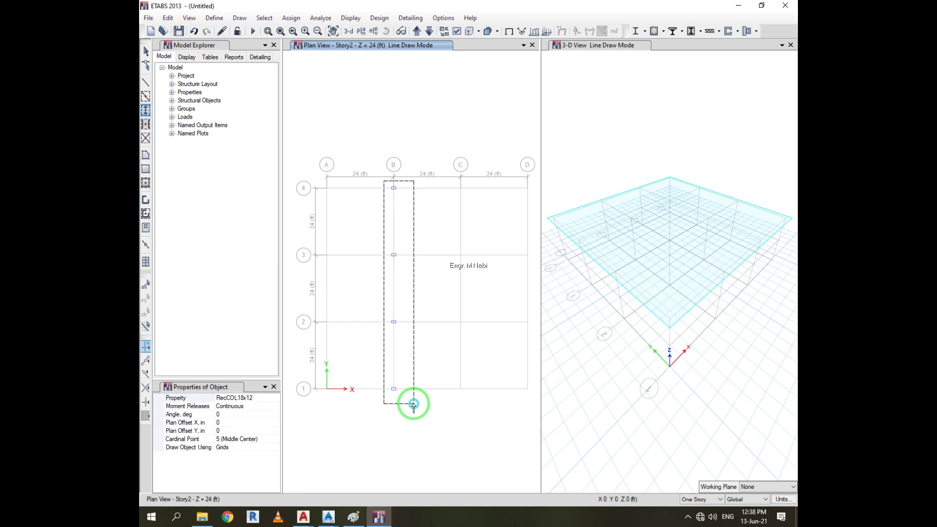
{"action": "left_click_drag", "start_coordinate": [414, 404], "coordinate": [413, 404]}
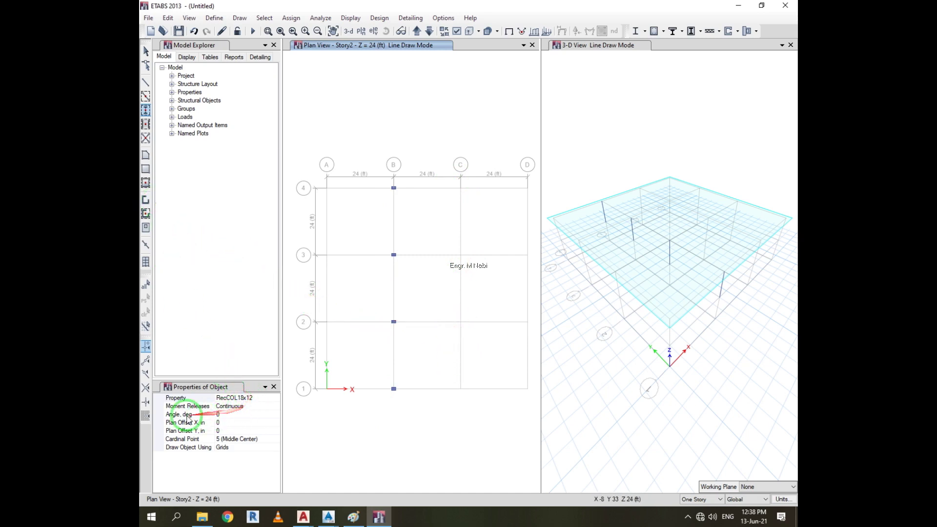
- Draw RecCOL18x12 columns rotated to a 90-degree angle at all grid intersections along grid lines C and A
{"action": "left_click", "coordinate": [226, 414]}
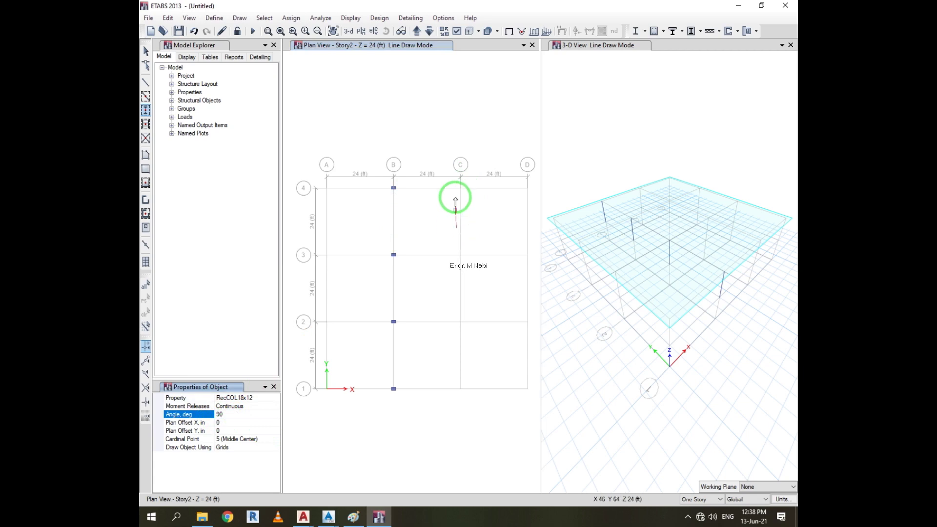
{"action": "left_click_drag", "start_coordinate": [450, 181], "coordinate": [473, 405]}
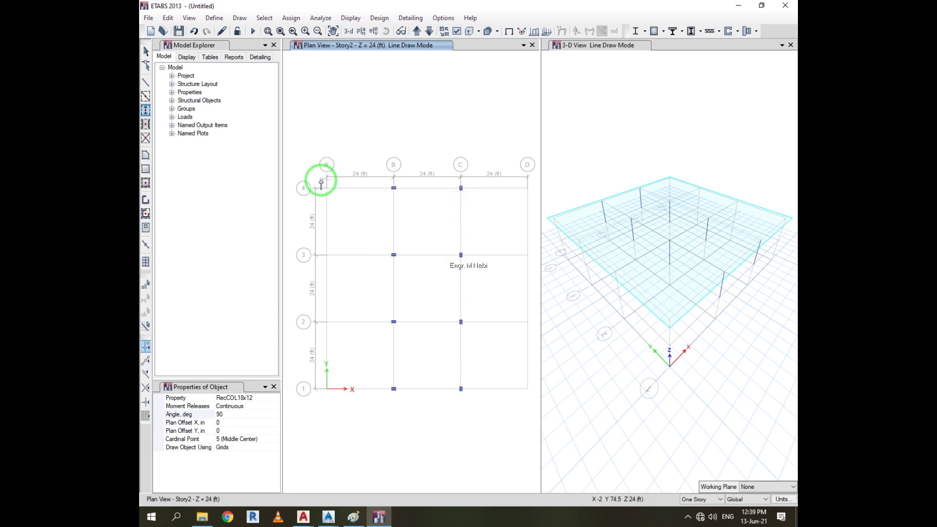
{"action": "left_click_drag", "start_coordinate": [321, 180], "coordinate": [357, 410]}
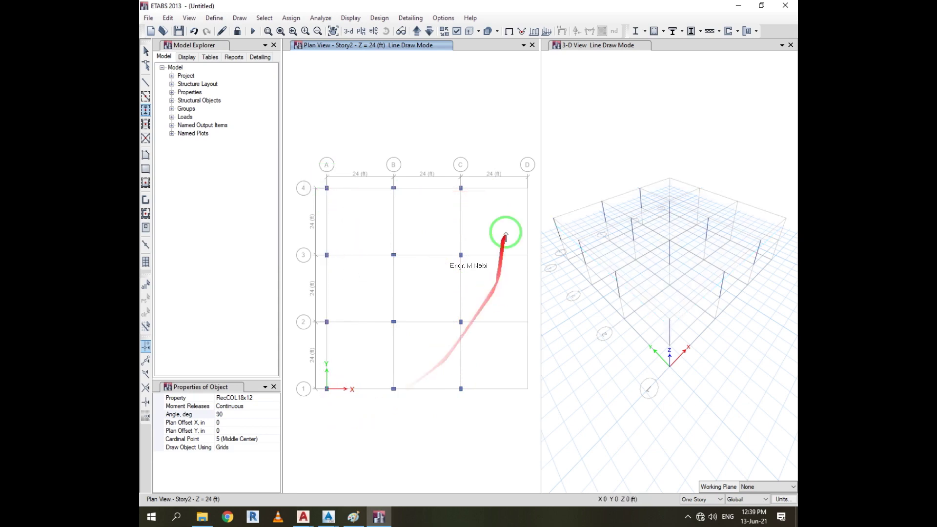
- Reset the column angle to 0 degrees and draw RecCOL18x12 columns at all intersections along grid line D
{"action": "mouse_move", "coordinate": [526, 213]}
{"action": "left_mouse_down"}
{"action": "mouse_move", "coordinate": [237, 376]}
{"action": "mouse_move", "coordinate": [231, 422]}
{"action": "left_mouse_up"}
{"action": "left_click", "coordinate": [207, 416]}
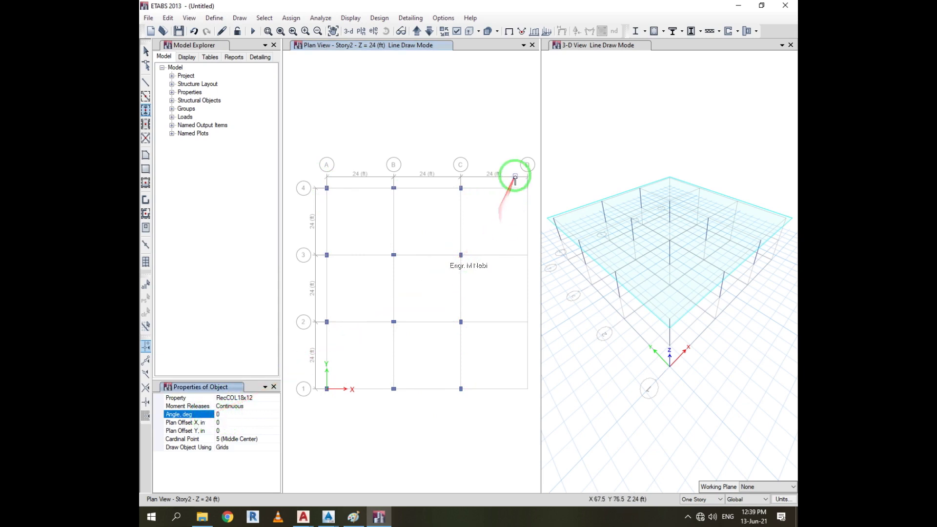
{"action": "left_click_drag", "start_coordinate": [517, 180], "coordinate": [532, 416]}
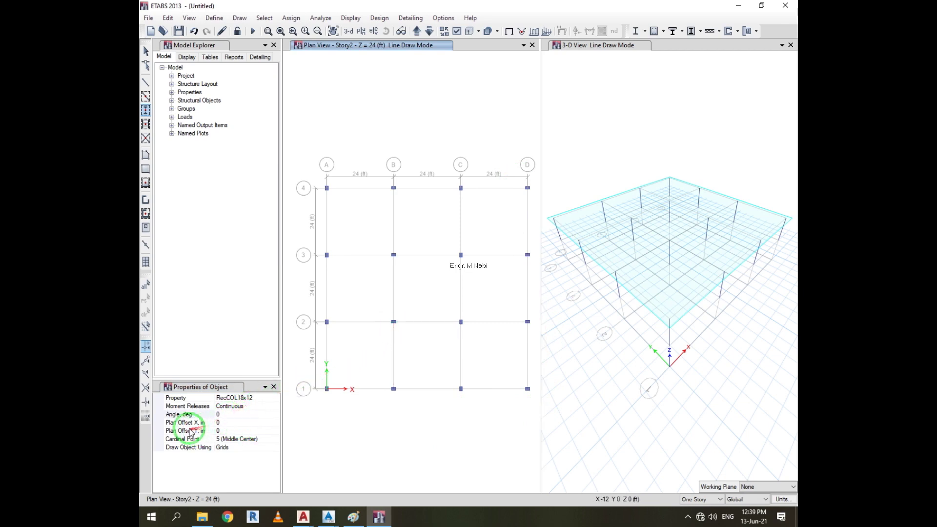
- Set both the X and Y plan offsets for new columns to 24 in
{"action": "left_click", "coordinate": [231, 425]}
{"action": "left_click", "coordinate": [201, 424]}
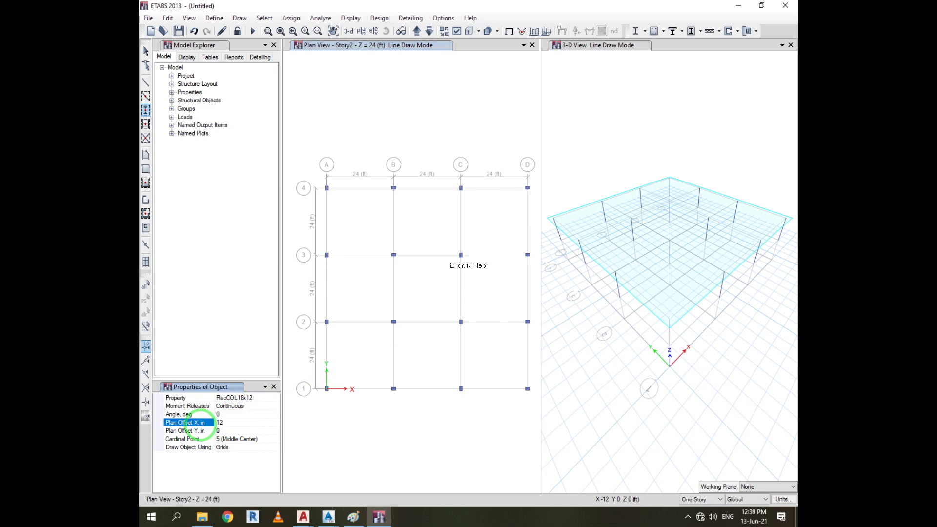
{"action": "left_click", "coordinate": [211, 432]}
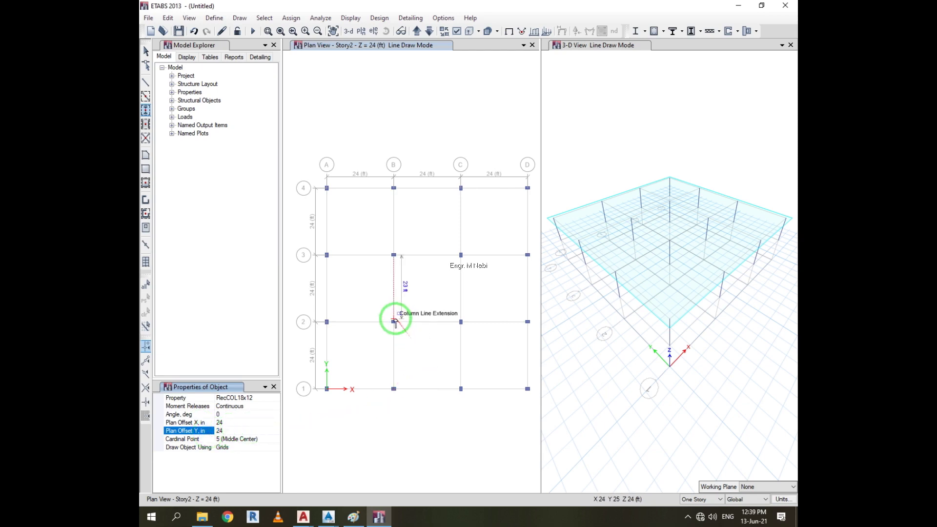
- Try drawing offset RecCOL18x12 columns from grid intersections B2 and B1 and from the new column beside B1
{"action": "scroll", "coordinate": [394, 322], "scroll_direction": "up", "scroll_amount": 3}
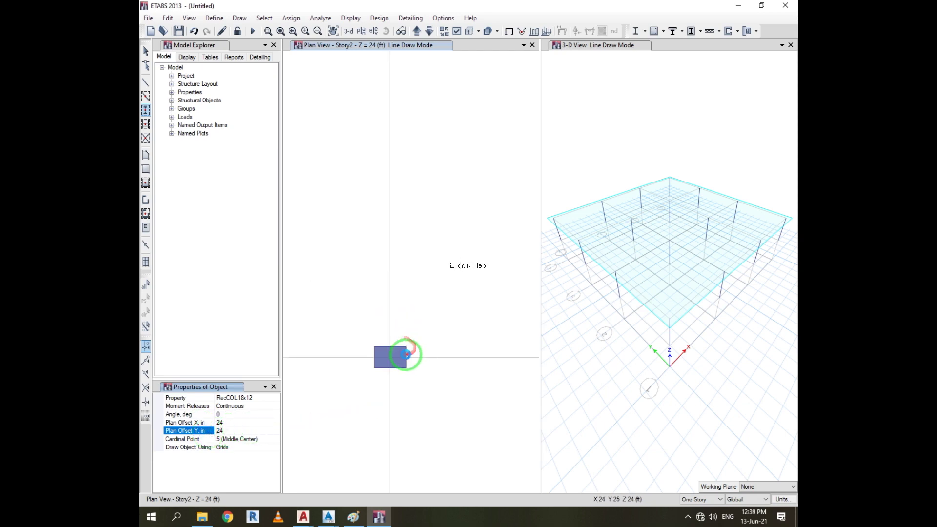
{"action": "scroll", "coordinate": [408, 353], "scroll_direction": "down", "scroll_amount": 5}
{"action": "scroll", "coordinate": [412, 356], "scroll_direction": "up", "scroll_amount": 3}
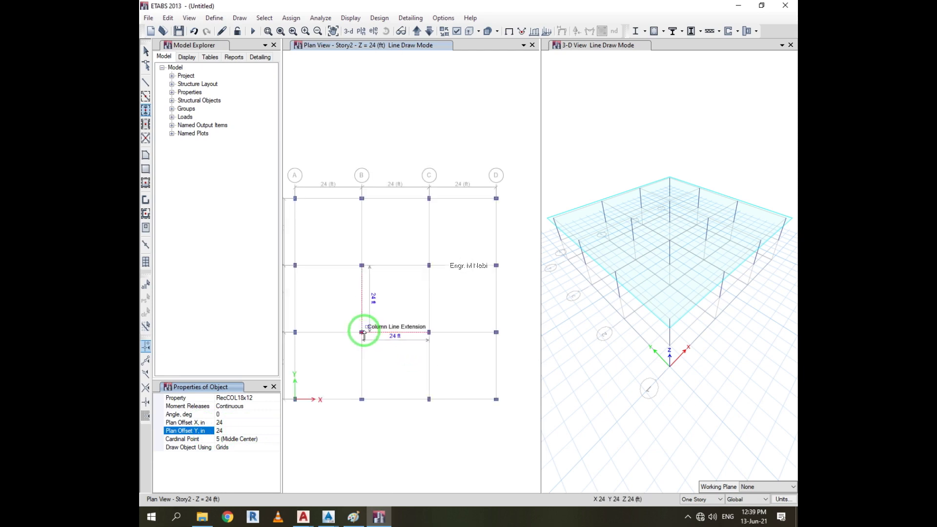
{"action": "left_click", "coordinate": [362, 332]}
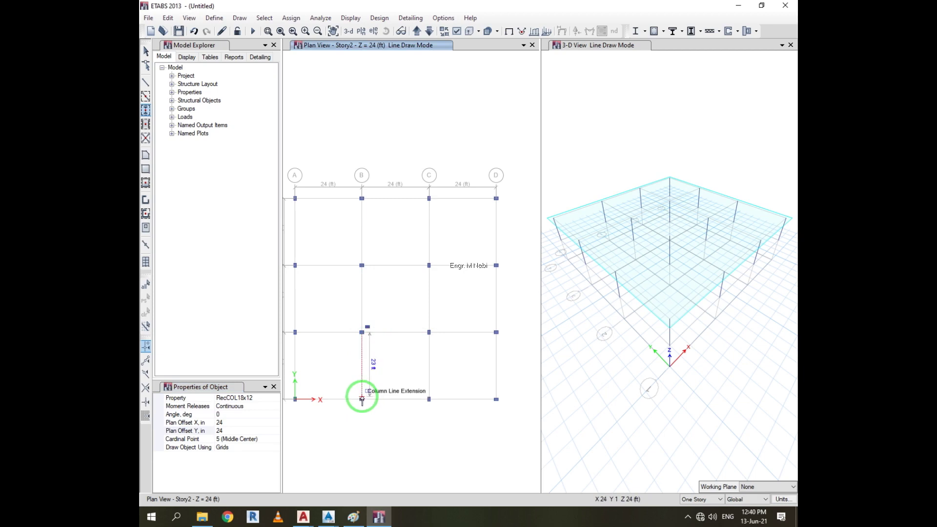
{"action": "left_click", "coordinate": [361, 398]}
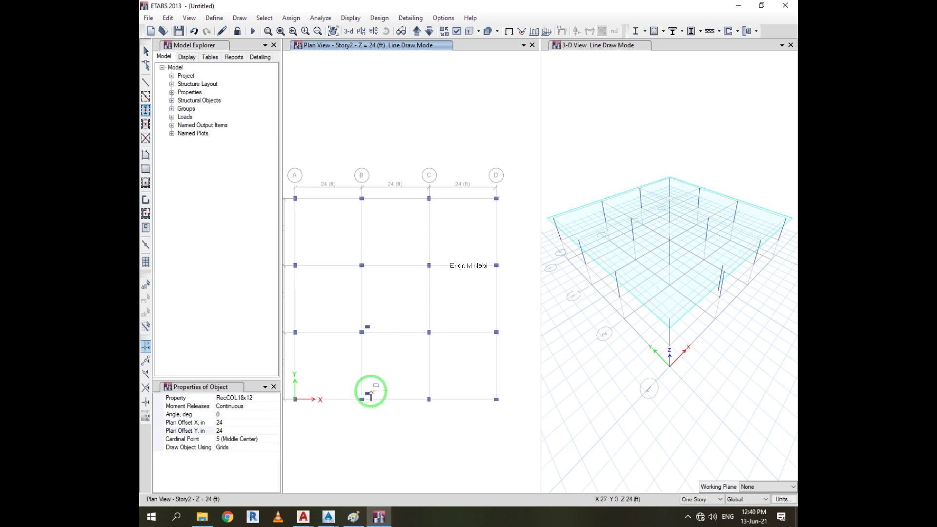
{"action": "left_click", "coordinate": [369, 394]}
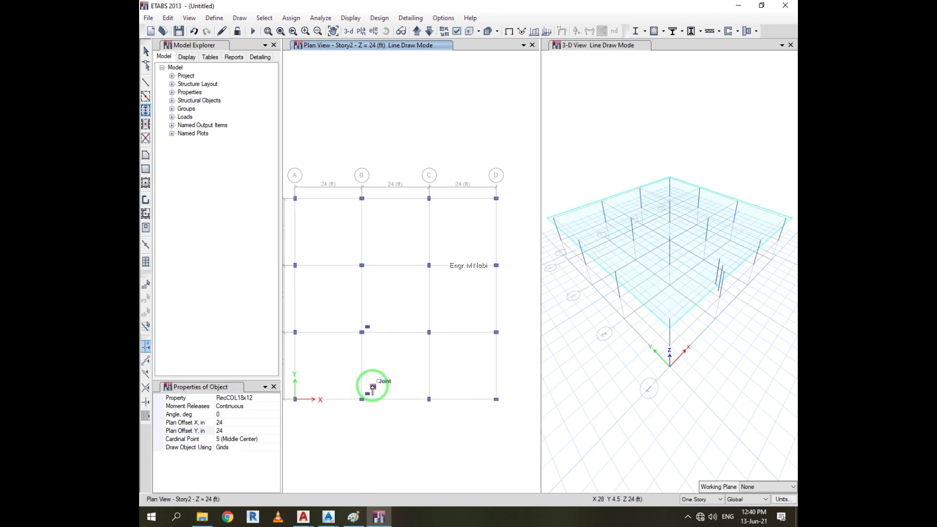
{"action": "key", "text": "Escape"}
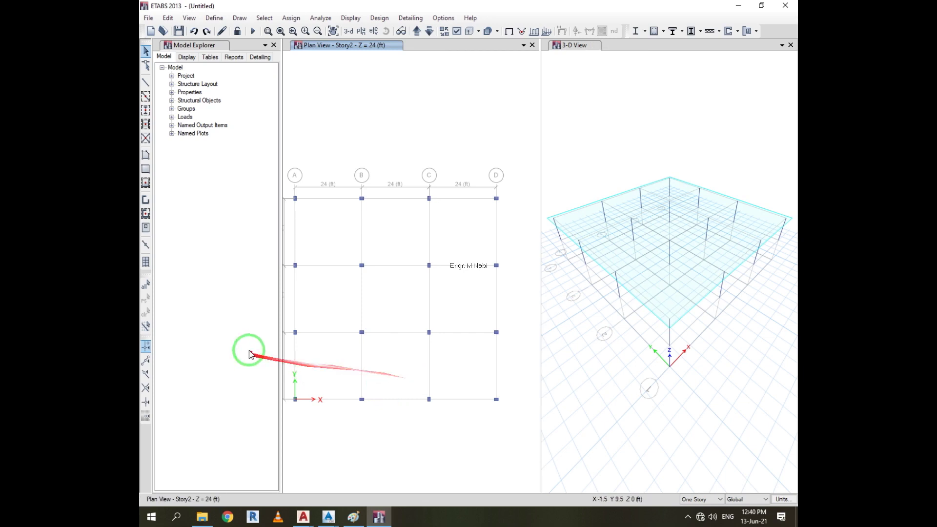
- Draw an offset RecCOL18x12 column from grid intersection D1 with the cardinal point set to 1 (Bottom Left)
{"action": "left_click", "coordinate": [146, 110]}
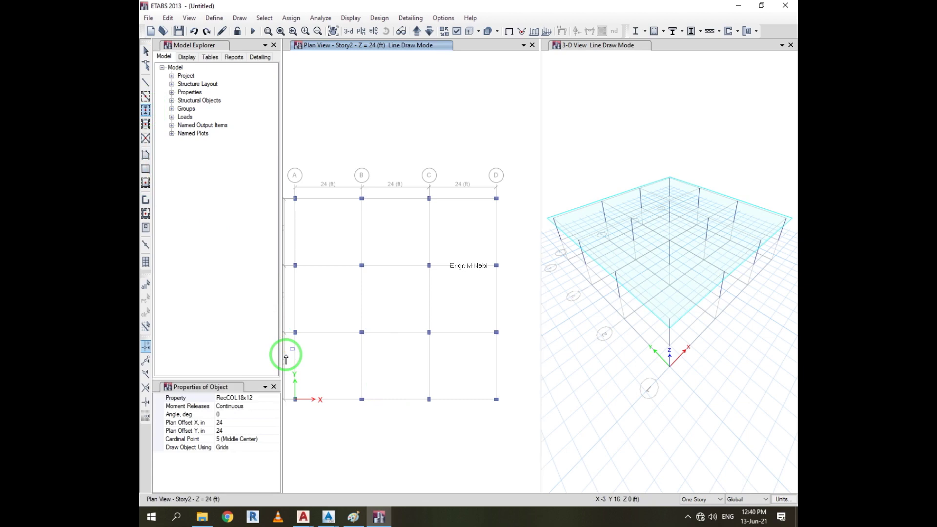
{"action": "left_click", "coordinate": [254, 440]}
{"action": "left_click", "coordinate": [276, 439]}
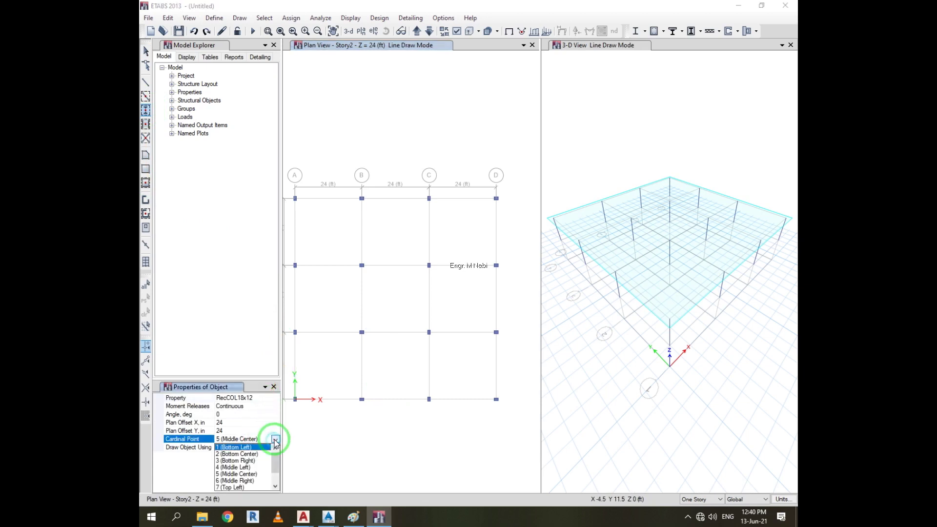
{"action": "left_click", "coordinate": [276, 440]}
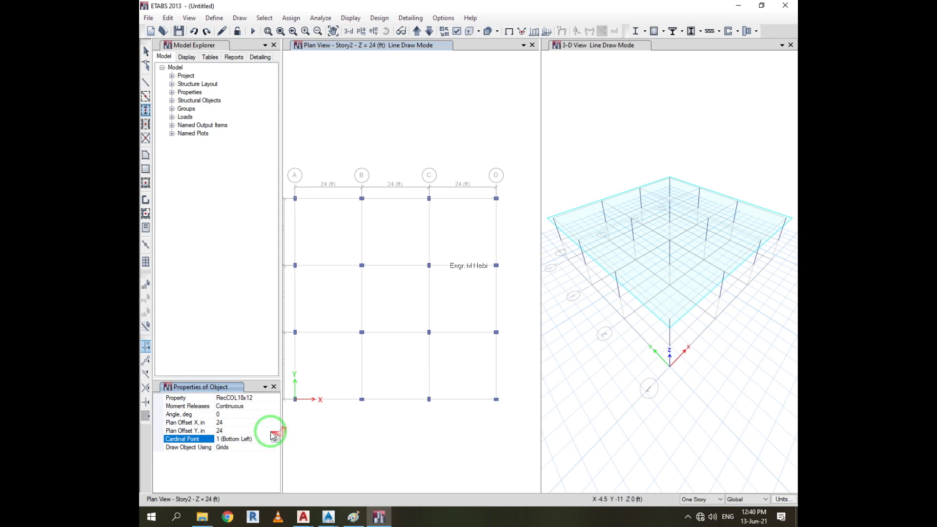
{"action": "scroll", "coordinate": [498, 408], "scroll_direction": "up", "scroll_amount": 5}
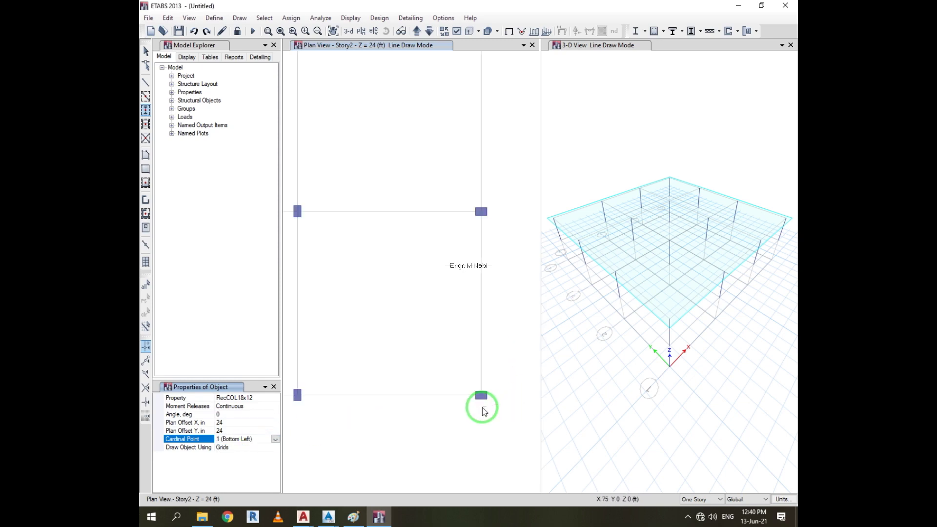
{"action": "scroll", "coordinate": [482, 405], "scroll_direction": "up", "scroll_amount": 5}
{"action": "left_click", "coordinate": [397, 243]}
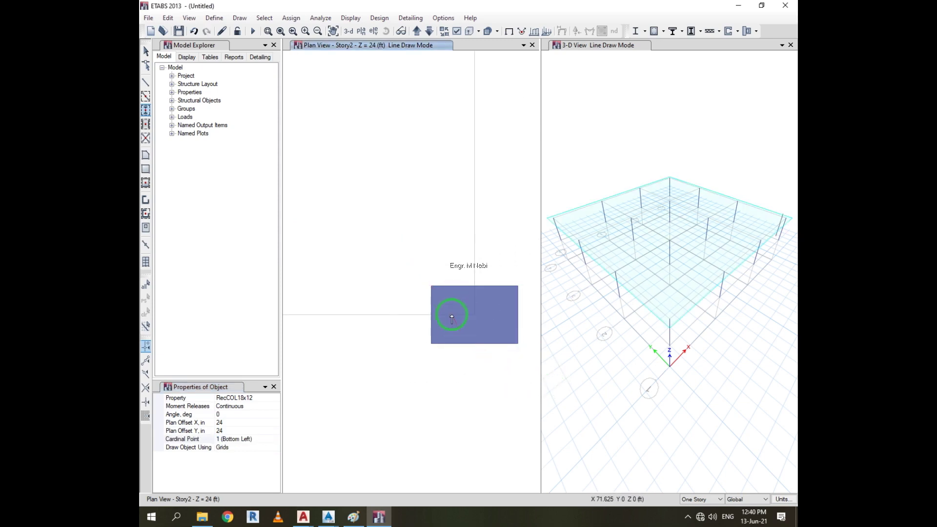
{"action": "key", "text": "Escape"}
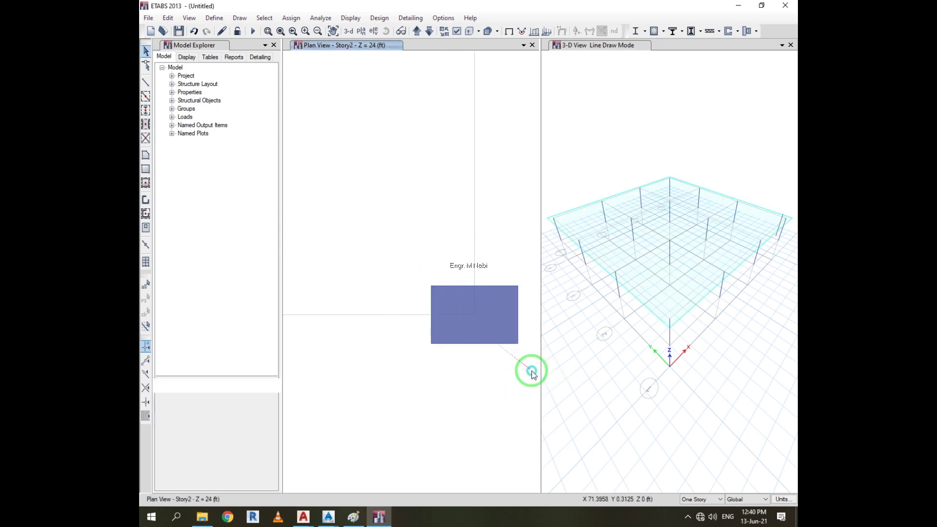
- Delete the column at grid intersection D1 and set both the X and Y plan offsets for new columns to 0 in
{"action": "left_click", "coordinate": [438, 316]}
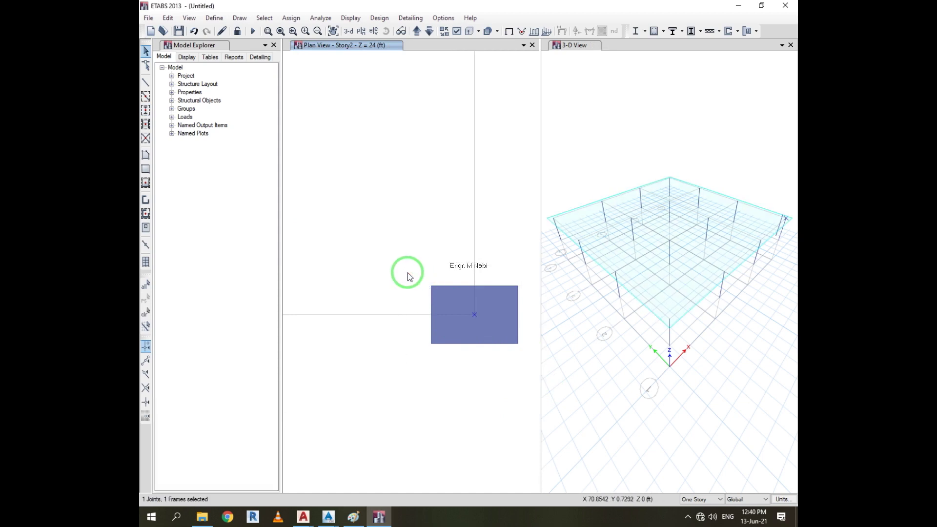
{"action": "key", "text": "Delete"}
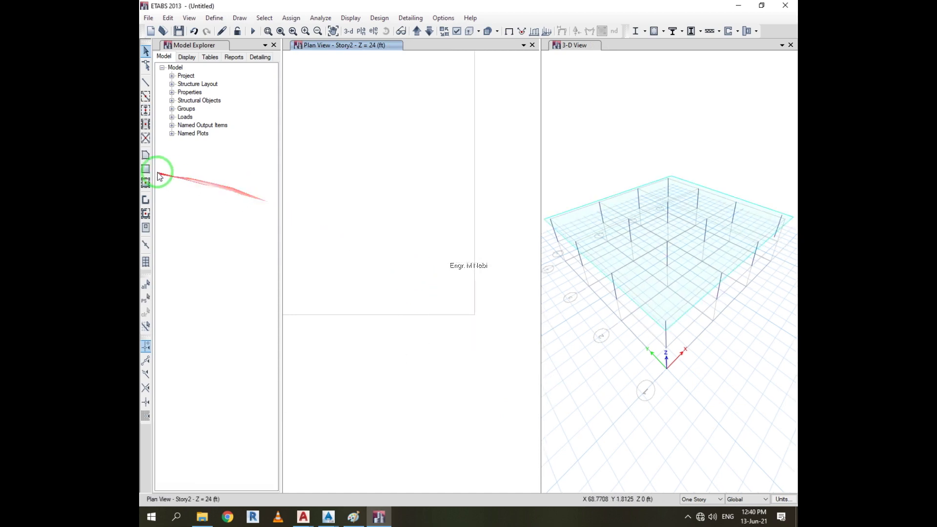
{"action": "left_click", "coordinate": [152, 126]}
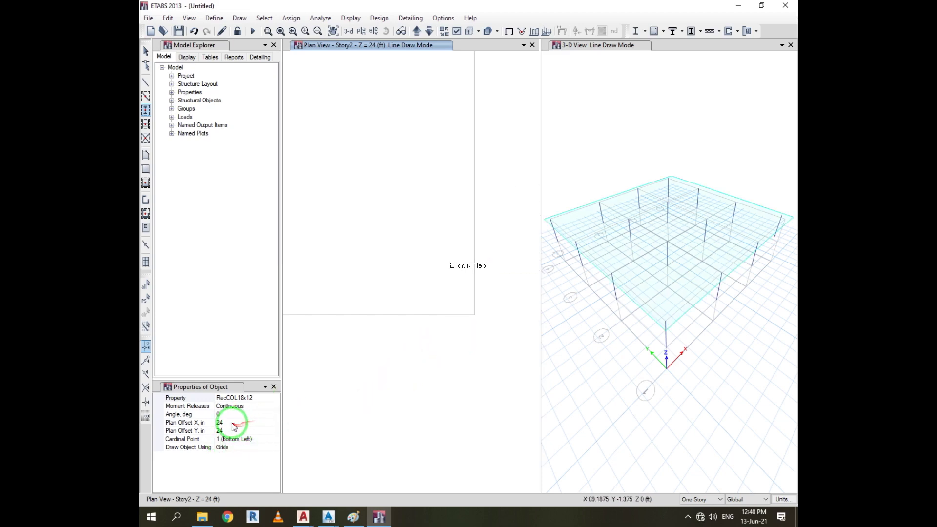
{"action": "left_click", "coordinate": [209, 424]}
{"action": "type", "text": "0"}
{"action": "left_click", "coordinate": [220, 430]}
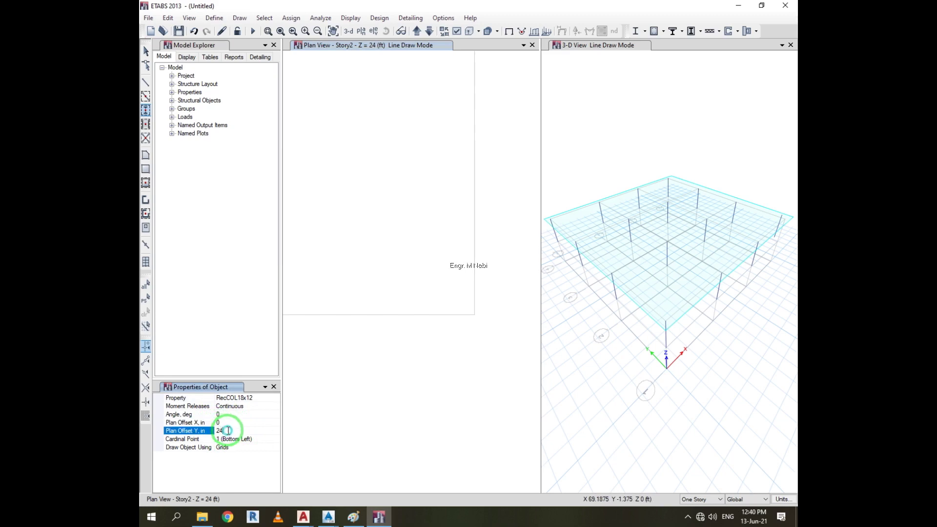
{"action": "type", "text": "0"}
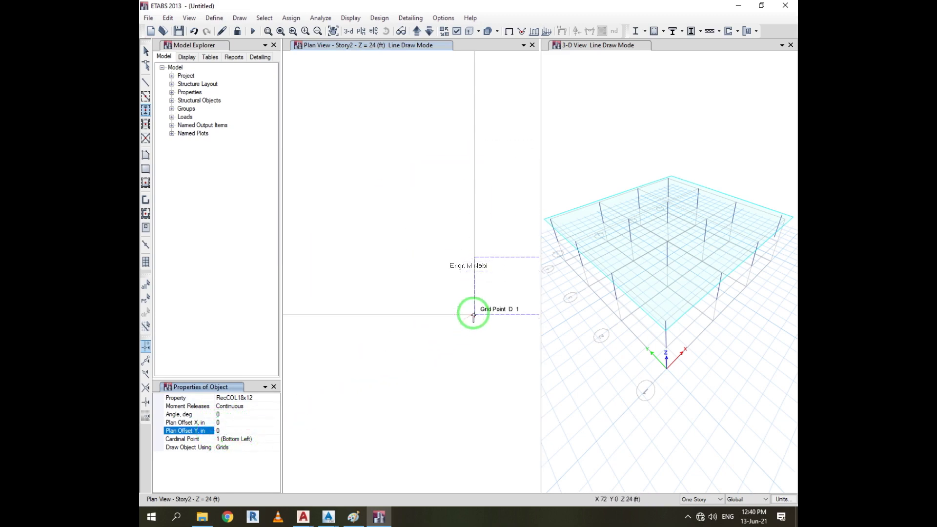
- Preview the RecCOL18x12 column at grid intersection D1 with cardinal points 2 (Bottom Center), 4 (Middle Left) and 5 (Middle Center)
{"action": "left_click", "coordinate": [238, 438]}
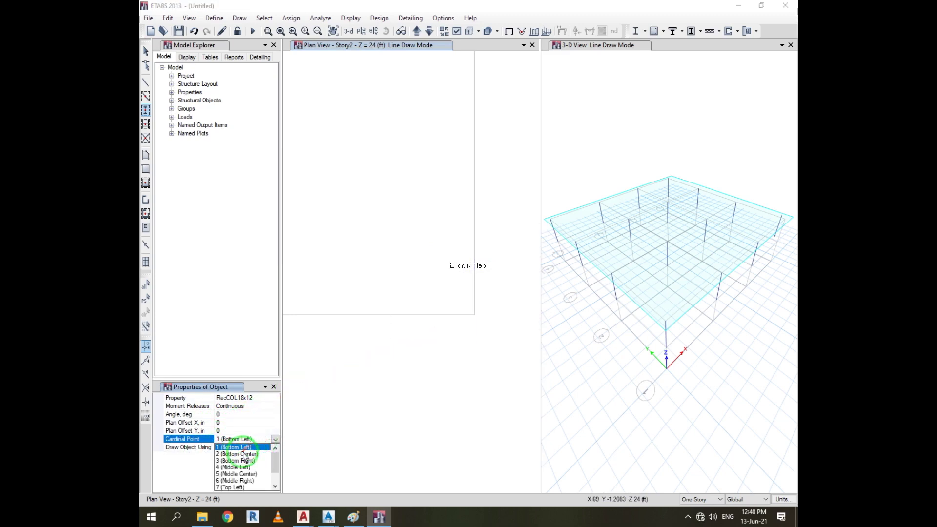
{"action": "left_click", "coordinate": [247, 455]}
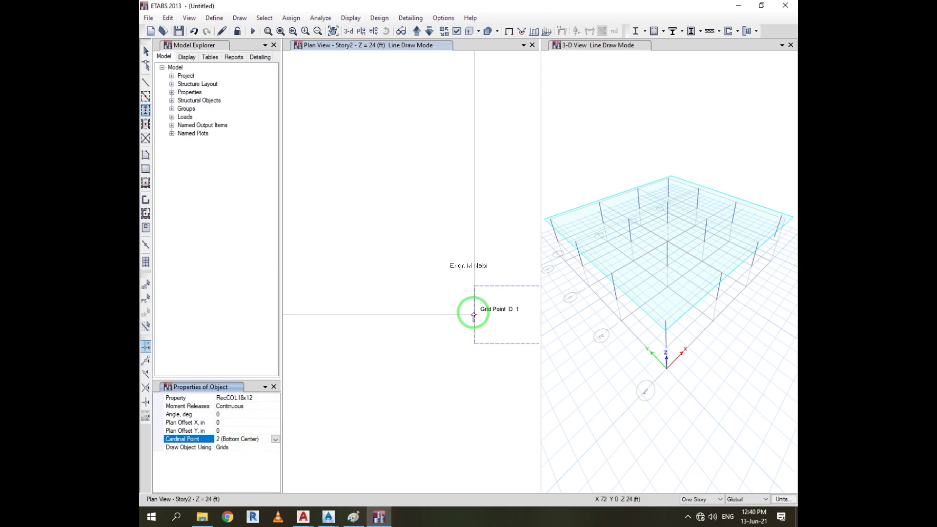
{"action": "left_click", "coordinate": [275, 439]}
{"action": "left_click", "coordinate": [249, 468]}
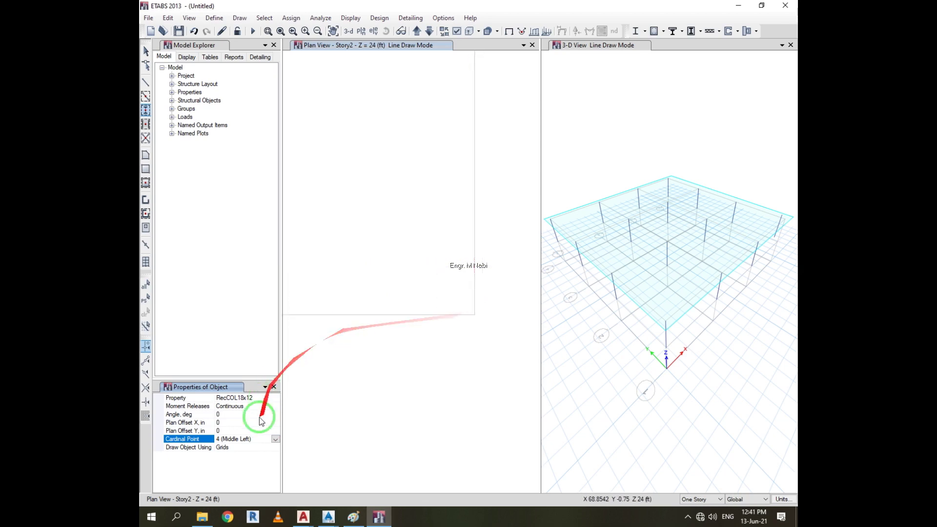
{"action": "left_click", "coordinate": [275, 438]}
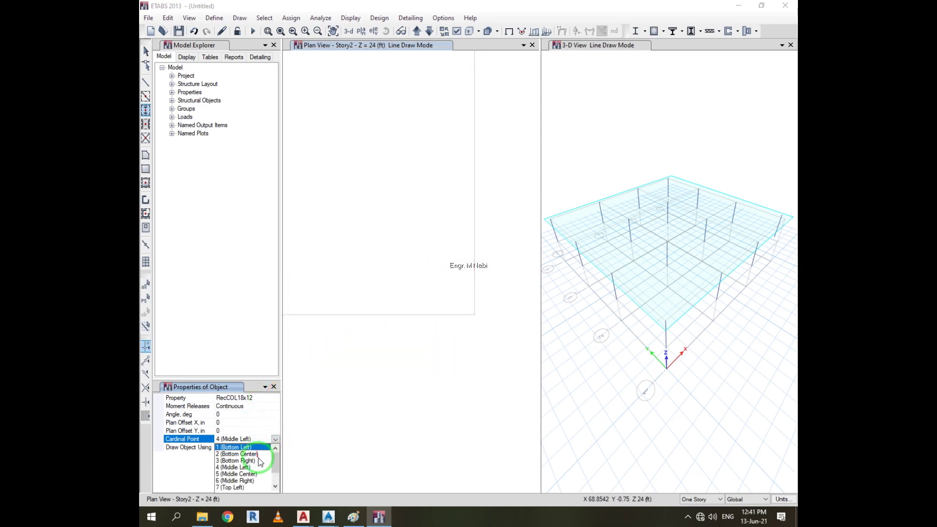
{"action": "left_click", "coordinate": [251, 475]}
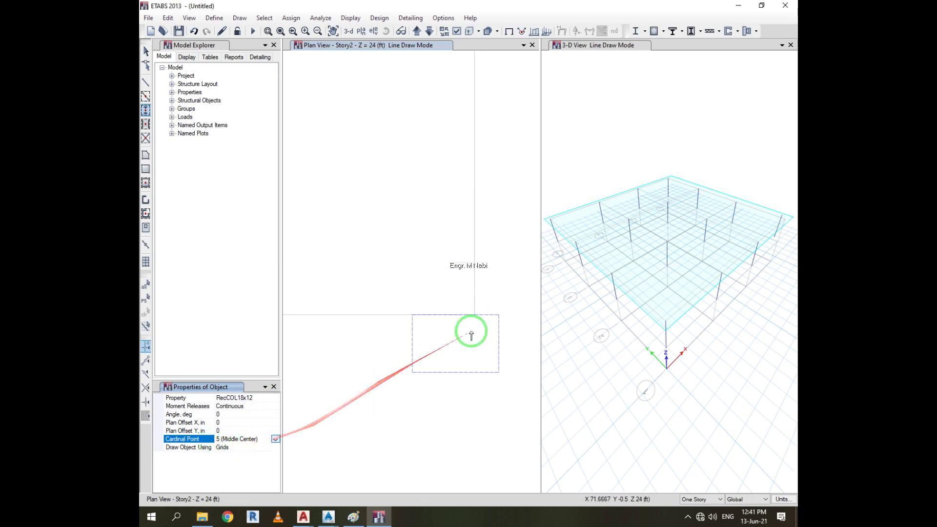
- Preview the column placement at grid intersection D1 with cardinal points 2 (Bottom Center) and 7 (Top Left)
{"action": "left_click", "coordinate": [275, 439]}
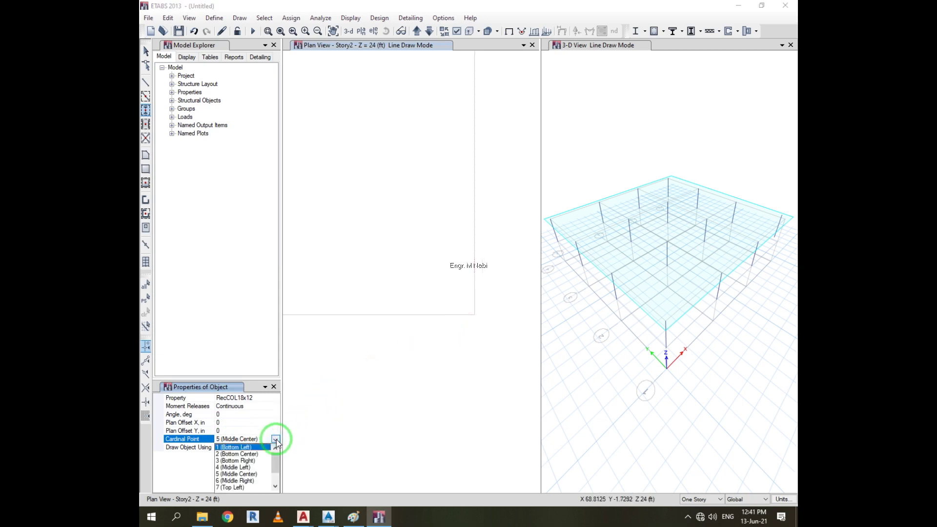
{"action": "left_click", "coordinate": [249, 458]}
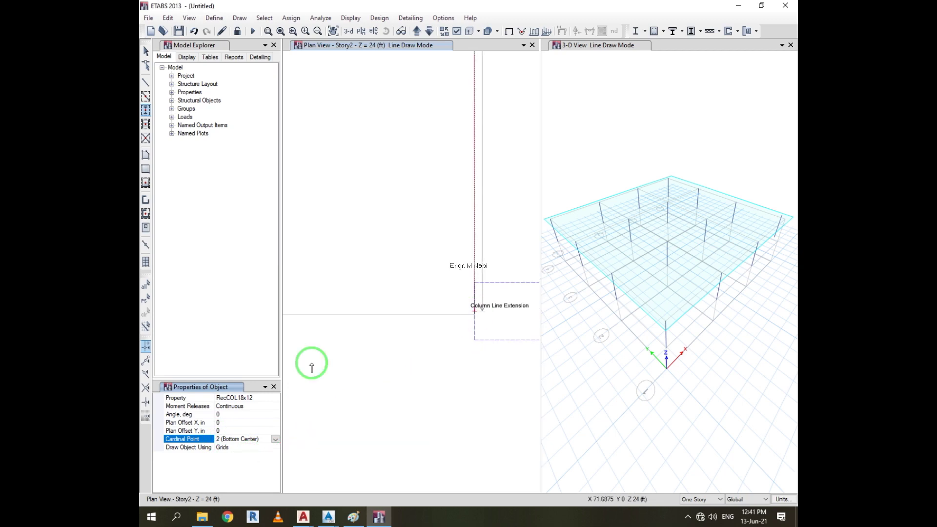
{"action": "left_click", "coordinate": [276, 440]}
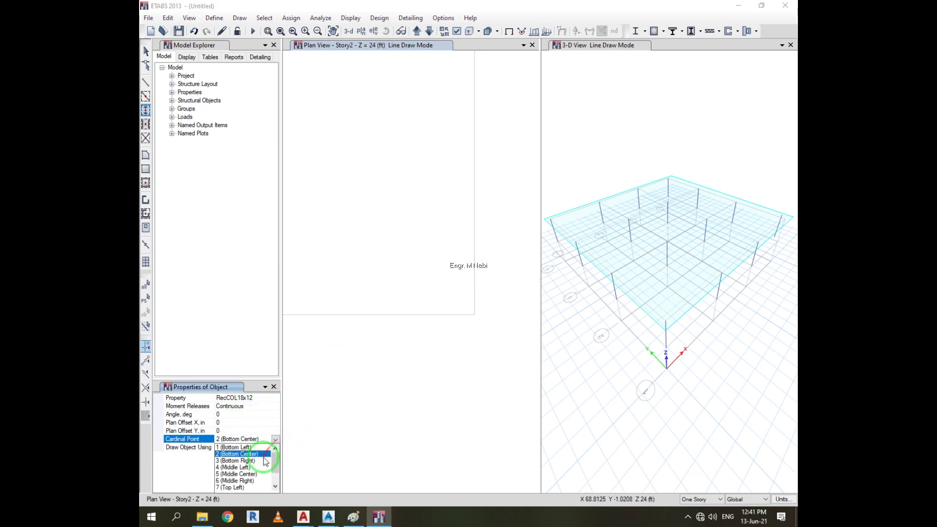
{"action": "left_click", "coordinate": [241, 487]}
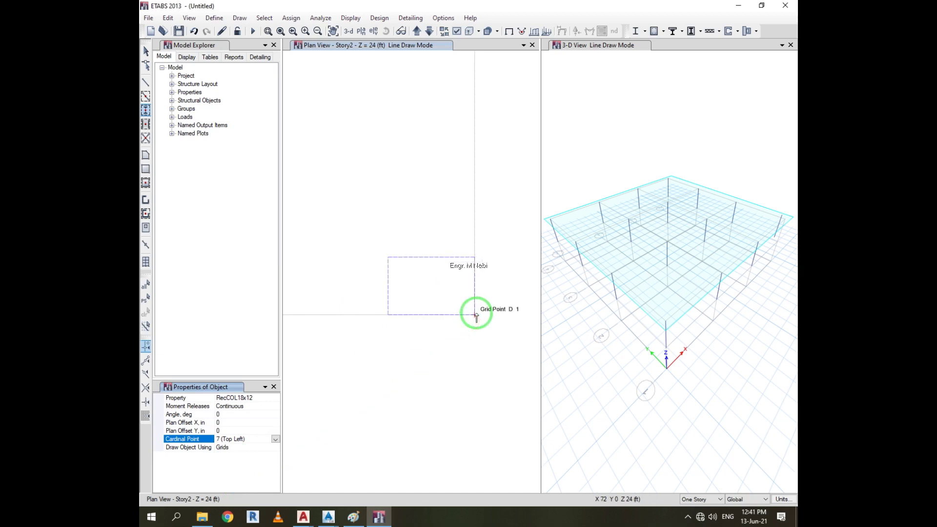
- Set the cardinal point for new RecCOL18x12 columns to 5 (Middle Center)
{"action": "left_click", "coordinate": [234, 453]}
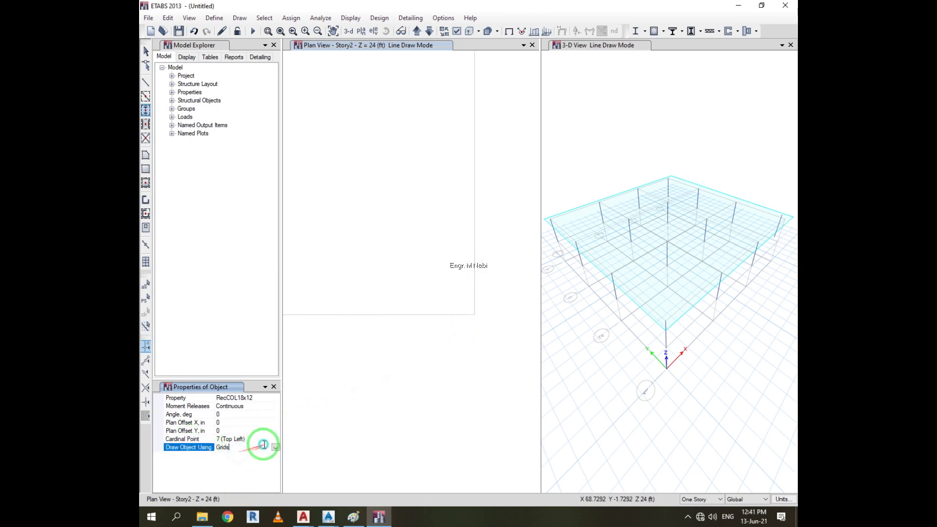
{"action": "left_click", "coordinate": [274, 448]}
{"action": "left_click", "coordinate": [267, 445]}
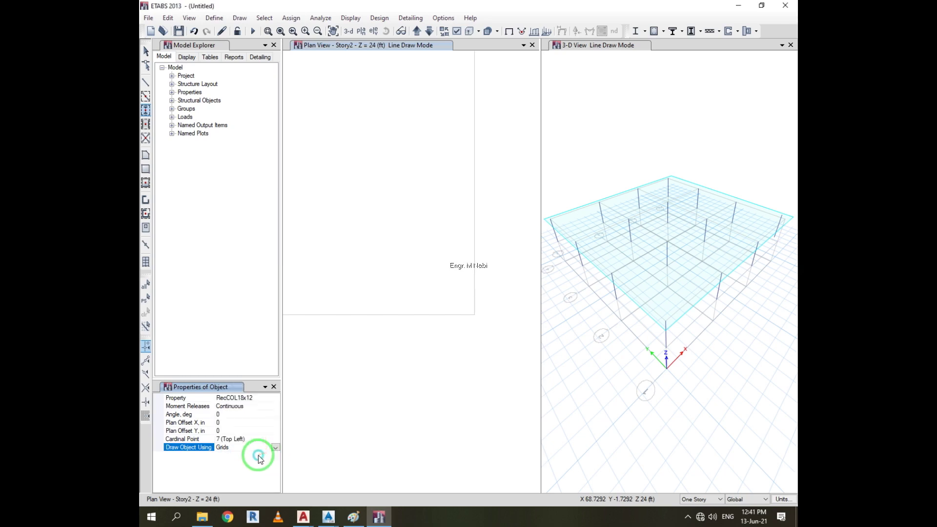
{"action": "left_click", "coordinate": [243, 439]}
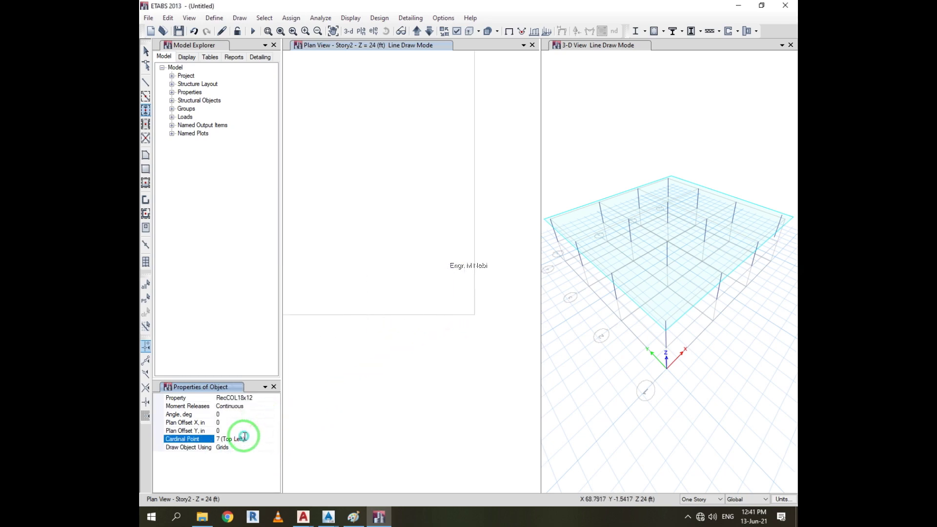
{"action": "left_click", "coordinate": [276, 439]}
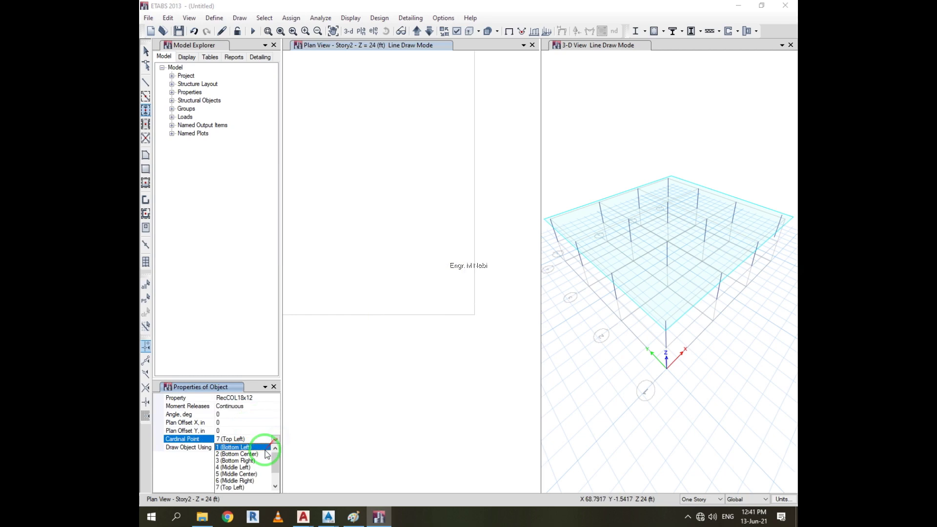
{"action": "left_click", "coordinate": [238, 474]}
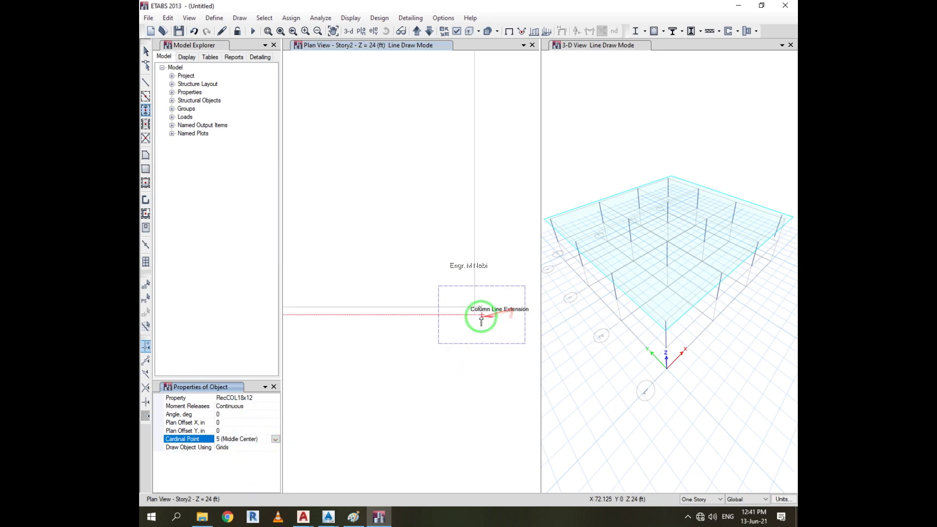
{"action": "scroll", "coordinate": [478, 337], "scroll_direction": "down", "scroll_amount": 5}
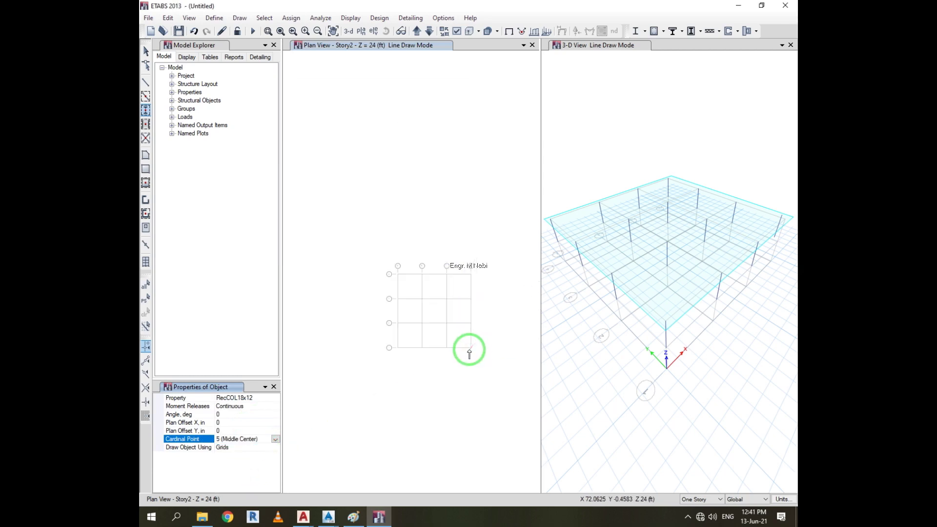
{"action": "scroll", "coordinate": [453, 330], "scroll_direction": "up", "scroll_amount": 5}
{"action": "mouse_move", "coordinate": [389, 385]}
{"action": "left_mouse_down"}
{"action": "mouse_move", "coordinate": [151, 418]}
{"action": "mouse_move", "coordinate": [204, 436]}
{"action": "mouse_move", "coordinate": [146, 135]}
{"action": "left_mouse_up"}
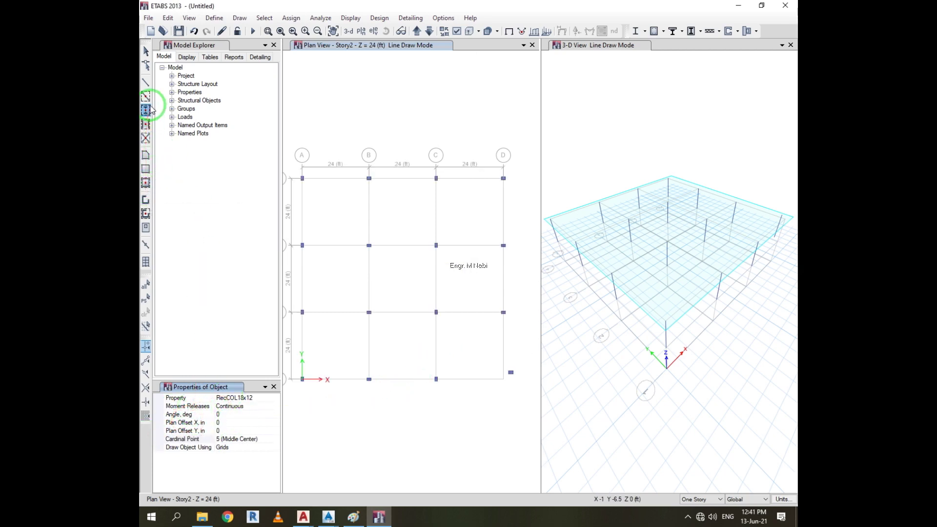
{"action": "left_click", "coordinate": [146, 82]}
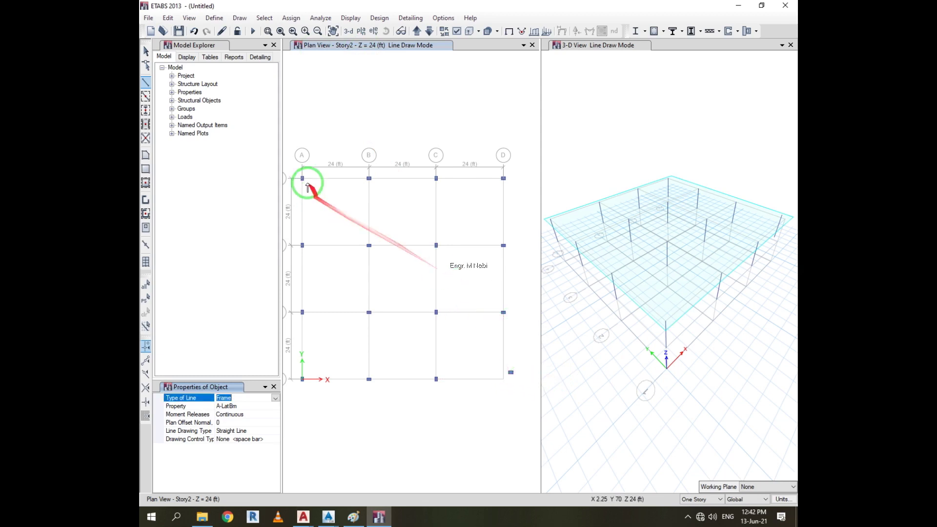
{"action": "scroll", "coordinate": [398, 218], "scroll_direction": "down", "scroll_amount": 3}
{"action": "left_click", "coordinate": [342, 183]}
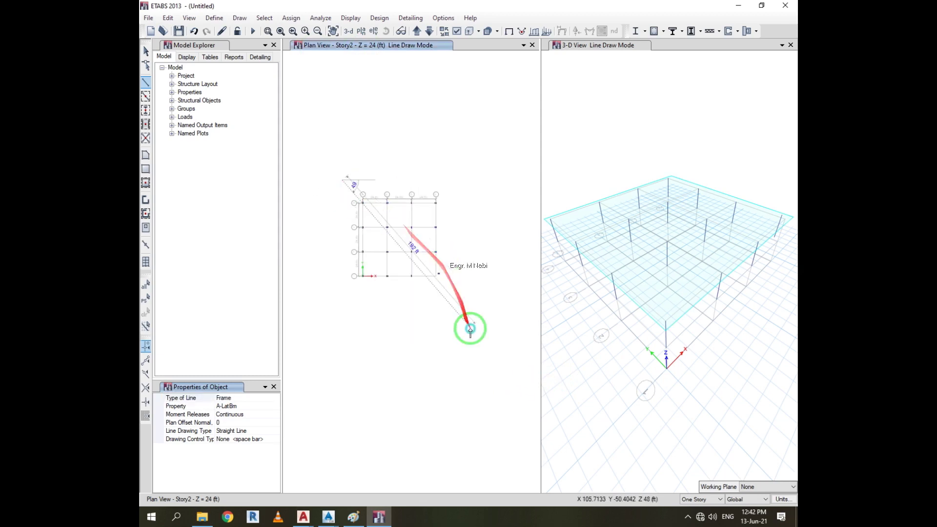
{"action": "key", "text": "Escape"}
{"action": "key", "text": "Escape"}
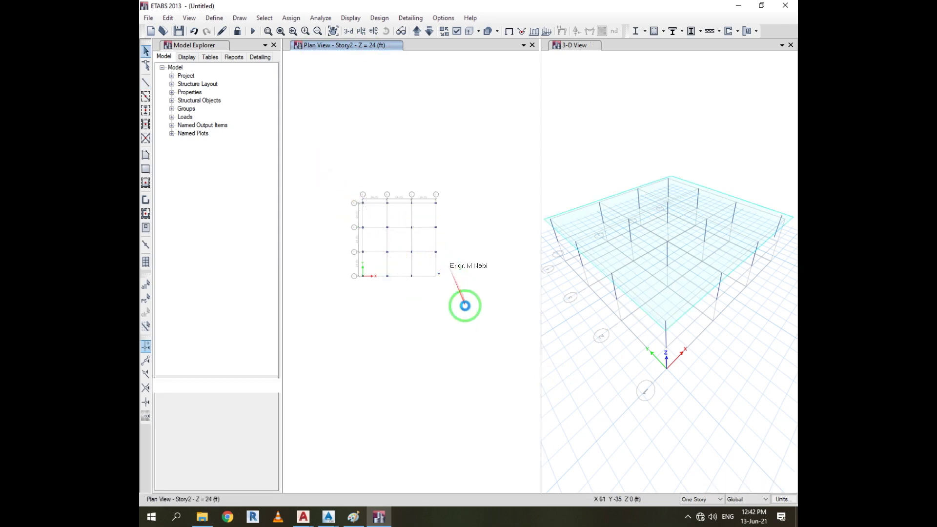
- Delete all columns from the model and replace the Story2 plan view with the elevation view of grid line 1
{"action": "key", "text": "ctrl+a"}
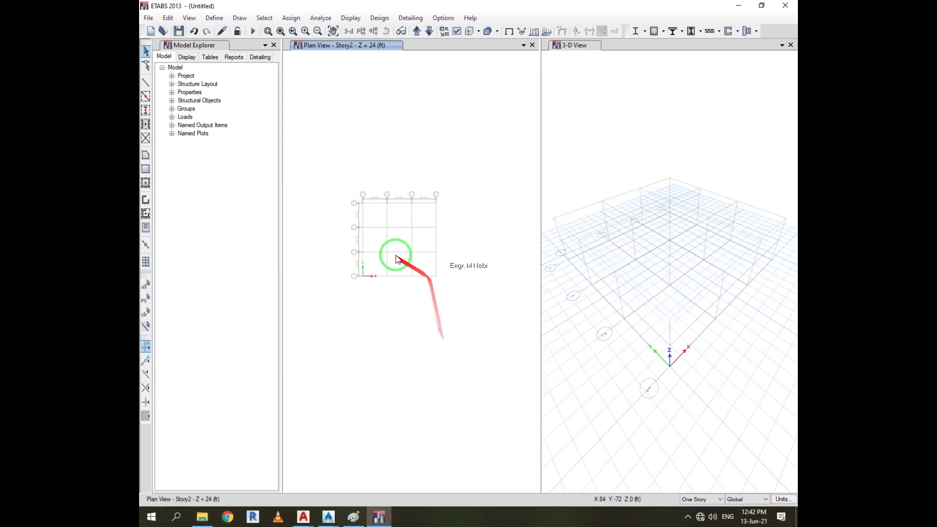
{"action": "scroll", "coordinate": [395, 258], "scroll_direction": "up", "scroll_amount": 4}
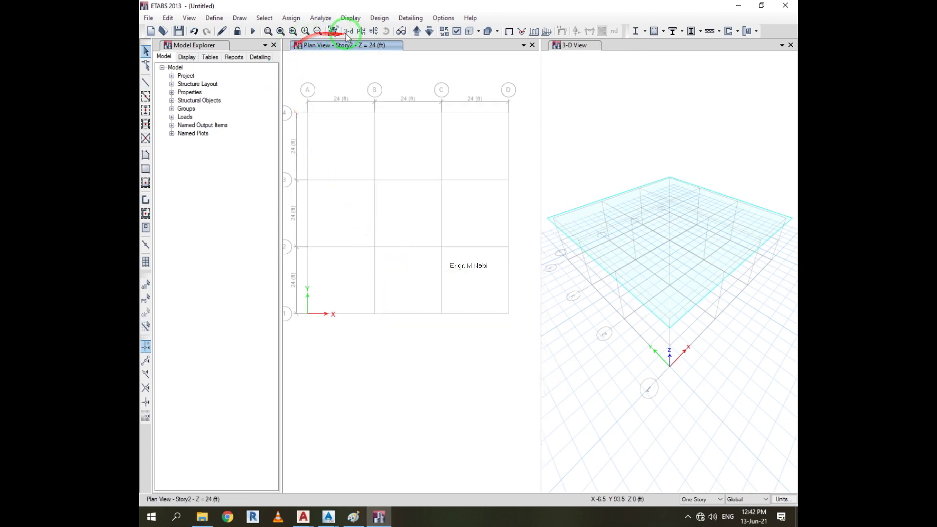
{"action": "left_click", "coordinate": [374, 31]}
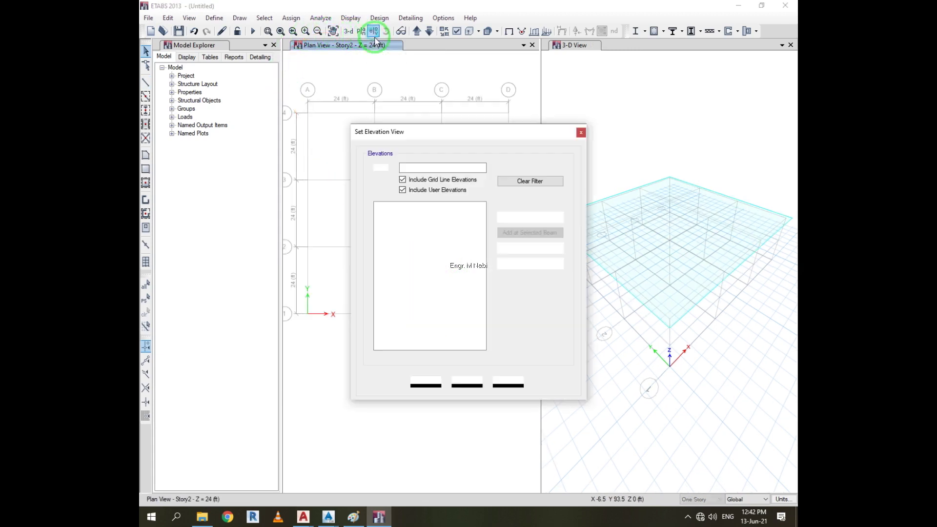
{"action": "left_click", "coordinate": [379, 232]}
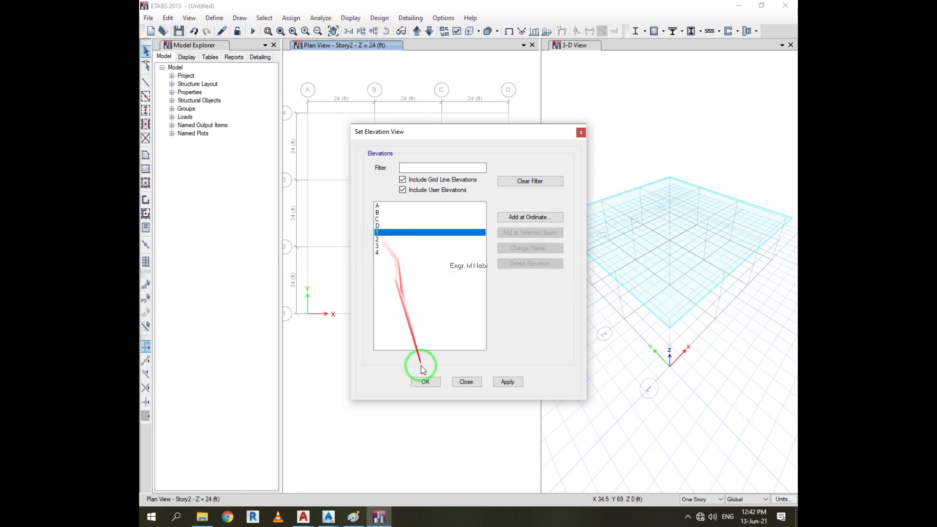
{"action": "left_click", "coordinate": [421, 384]}
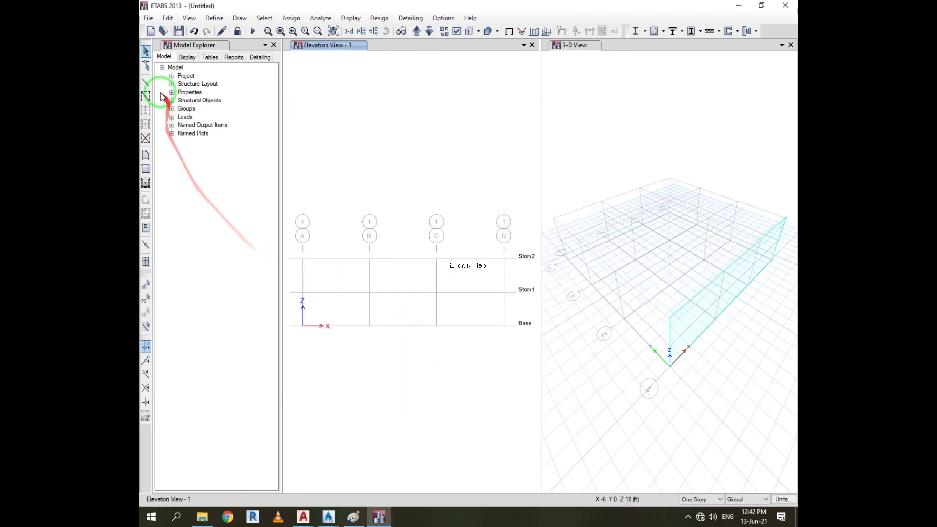
- Start drawing a frame line in the grid line 1 elevation with ConcCol as its section property
{"action": "left_click", "coordinate": [151, 86]}
{"action": "scroll", "coordinate": [509, 312], "scroll_direction": "up", "scroll_amount": 4}
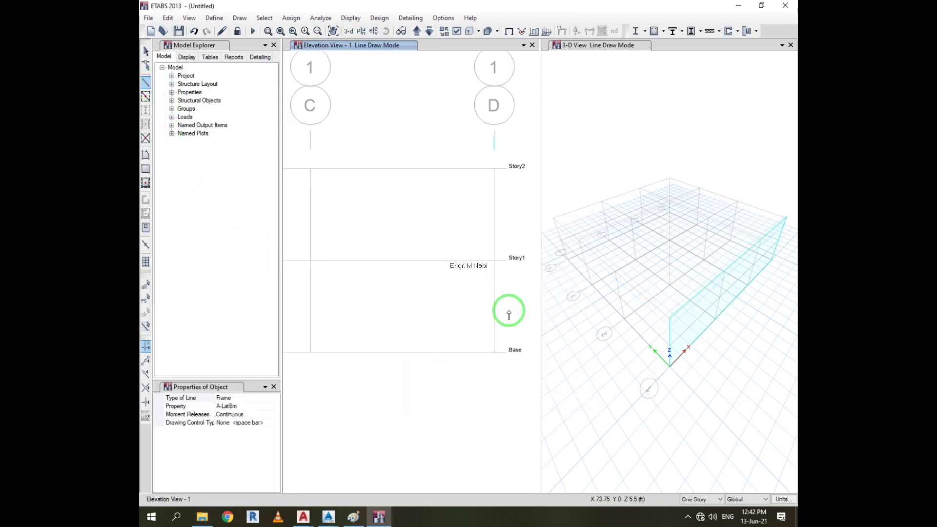
{"action": "scroll", "coordinate": [509, 313], "scroll_direction": "up", "scroll_amount": 2}
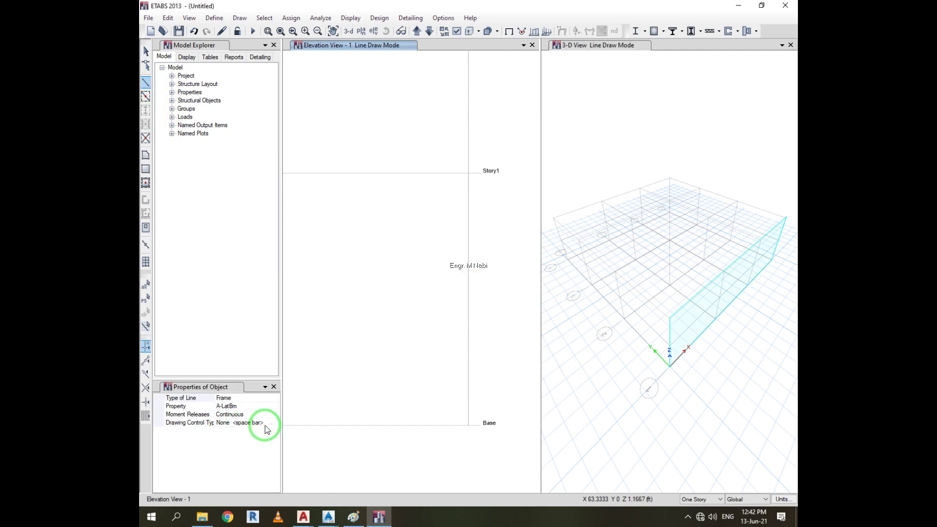
{"action": "left_click", "coordinate": [260, 407]}
{"action": "left_click", "coordinate": [275, 406]}
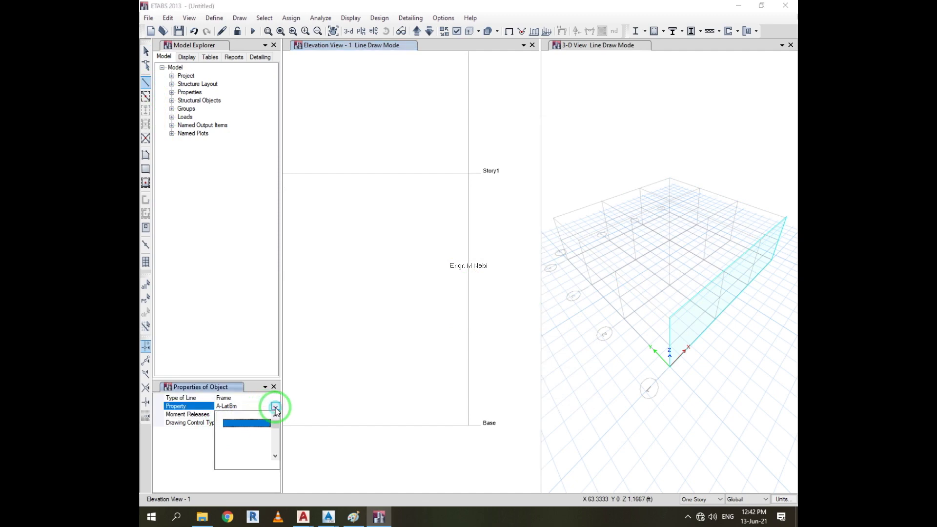
{"action": "left_click", "coordinate": [254, 448]}
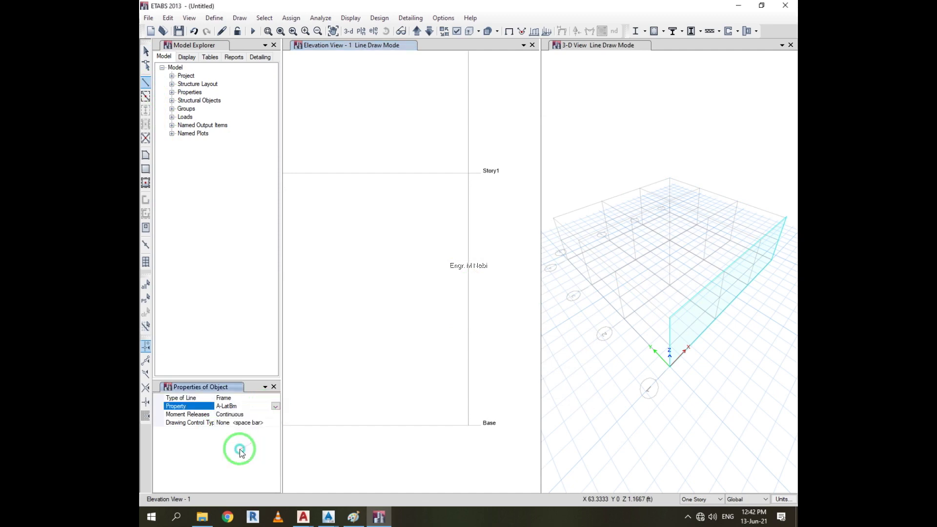
- Set the drawing control type for the new frame line to Fixed Length <L>
{"action": "left_click", "coordinate": [268, 423]}
{"action": "left_click", "coordinate": [276, 424]}
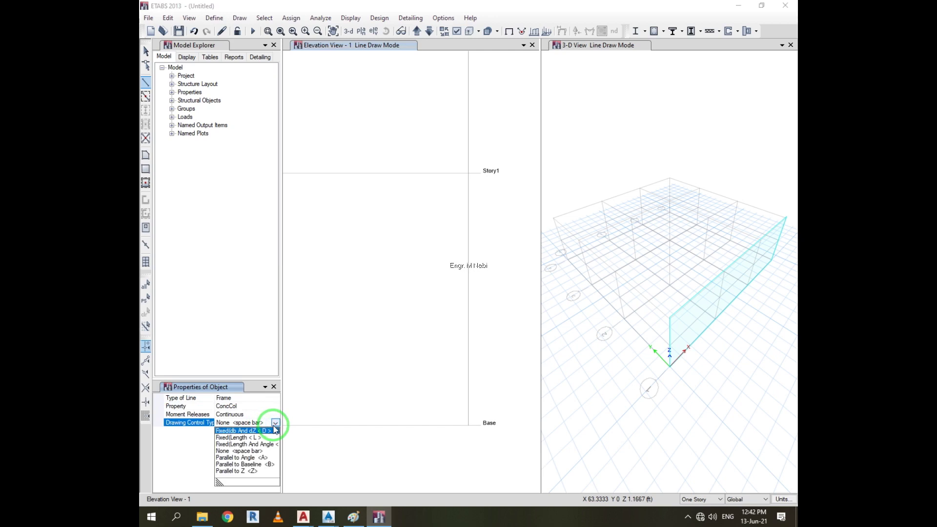
{"action": "left_click", "coordinate": [260, 439]}
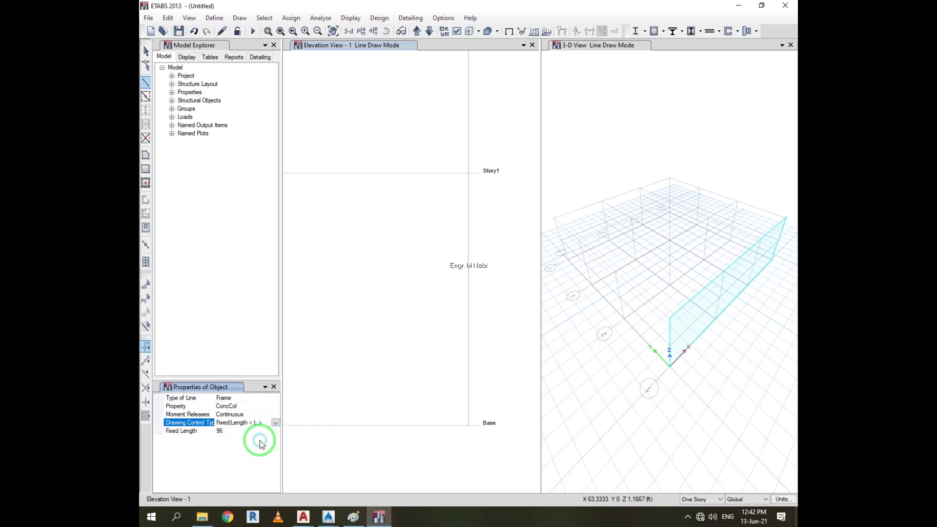
- Set the fixed length to 36 and try to draw a ConcCol frame line from grid point D-1 at Base
{"action": "left_click", "coordinate": [244, 434]}
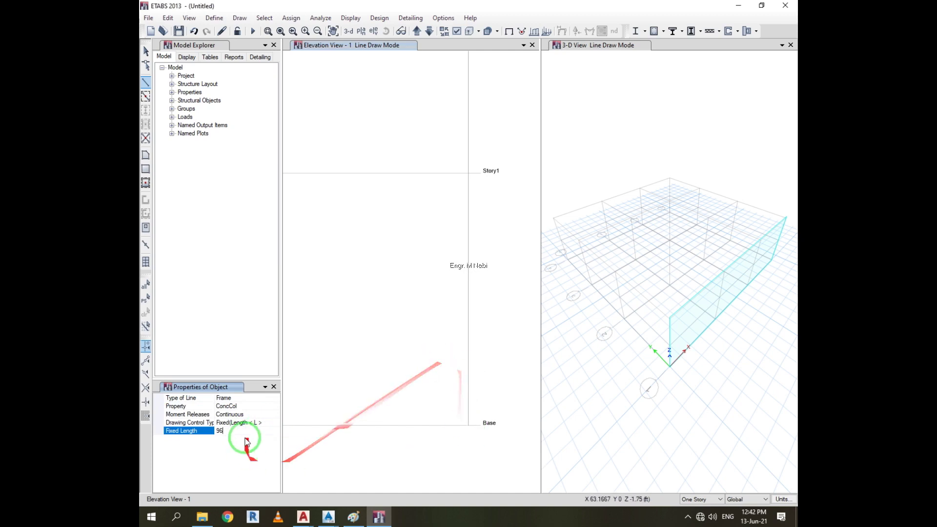
{"action": "left_click", "coordinate": [195, 431]}
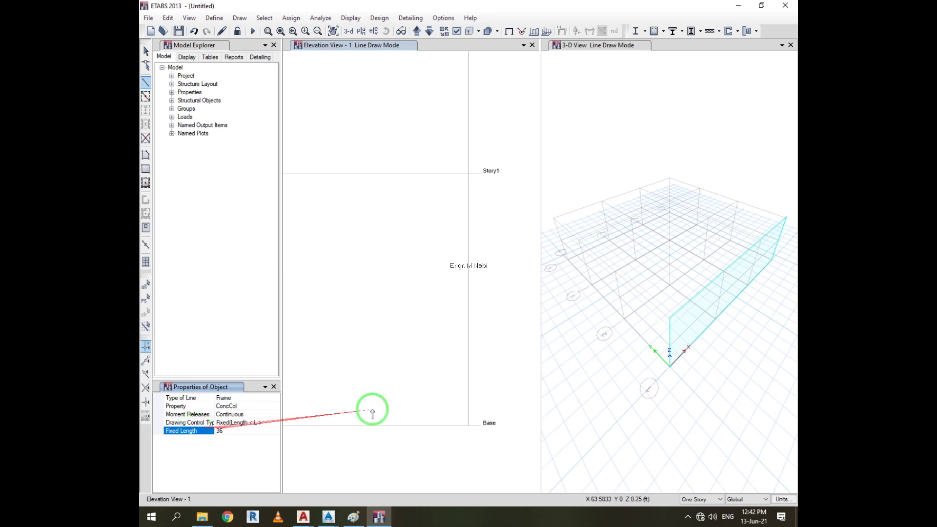
{"action": "left_click", "coordinate": [468, 428]}
{"action": "scroll", "coordinate": [468, 428], "scroll_direction": "down", "scroll_amount": 3}
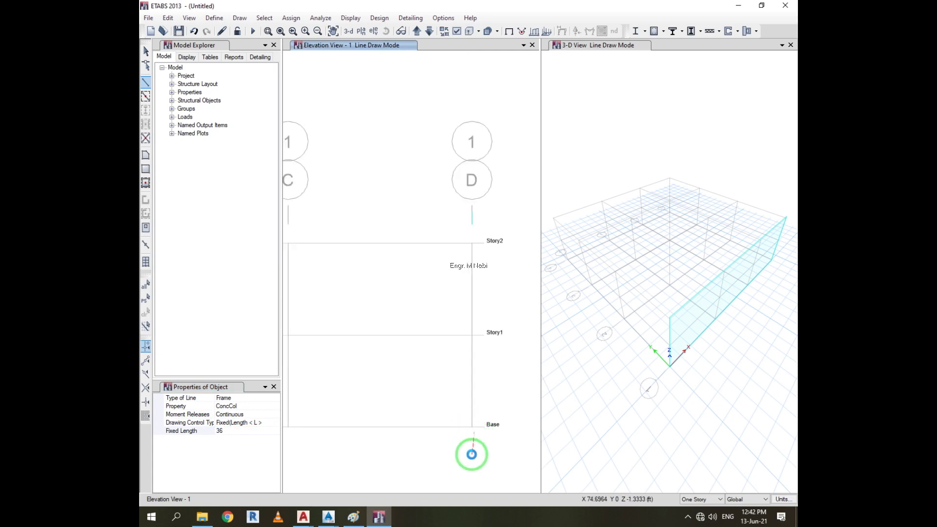
{"action": "scroll", "coordinate": [478, 442], "scroll_direction": "down", "scroll_amount": 3}
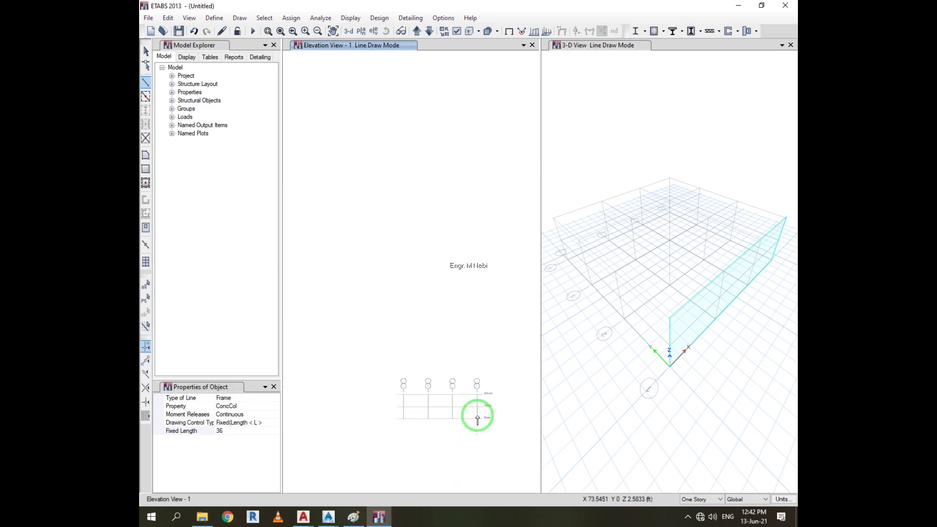
{"action": "scroll", "coordinate": [478, 435], "scroll_direction": "up", "scroll_amount": 2}
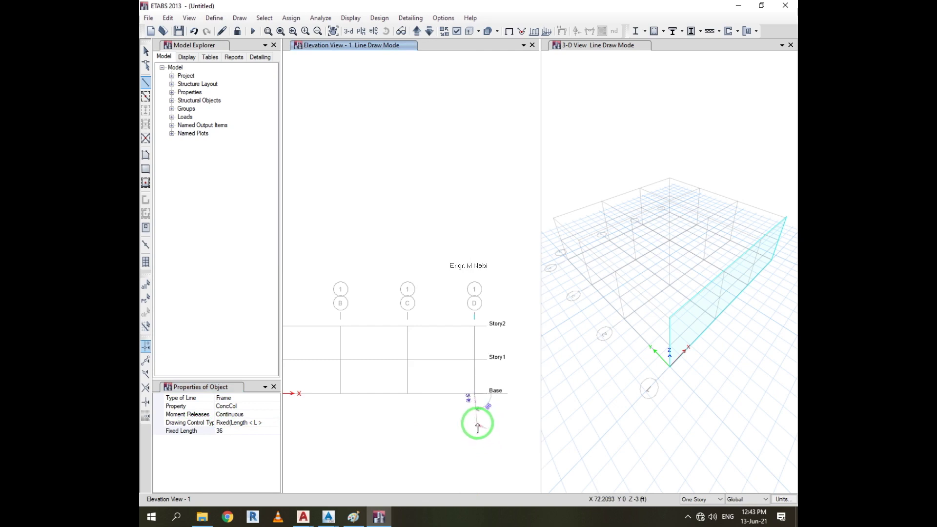
{"action": "scroll", "coordinate": [476, 423], "scroll_direction": "up", "scroll_amount": 2}
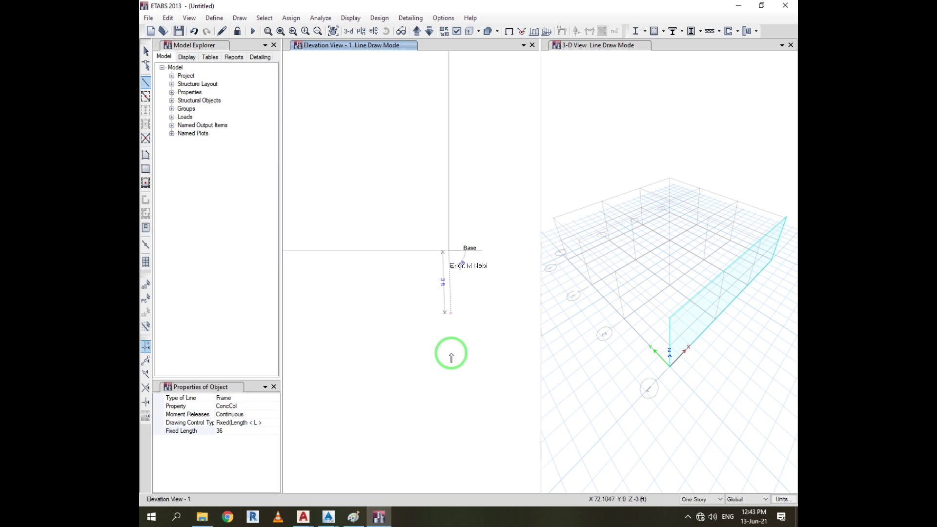
{"action": "key", "text": "Escape"}
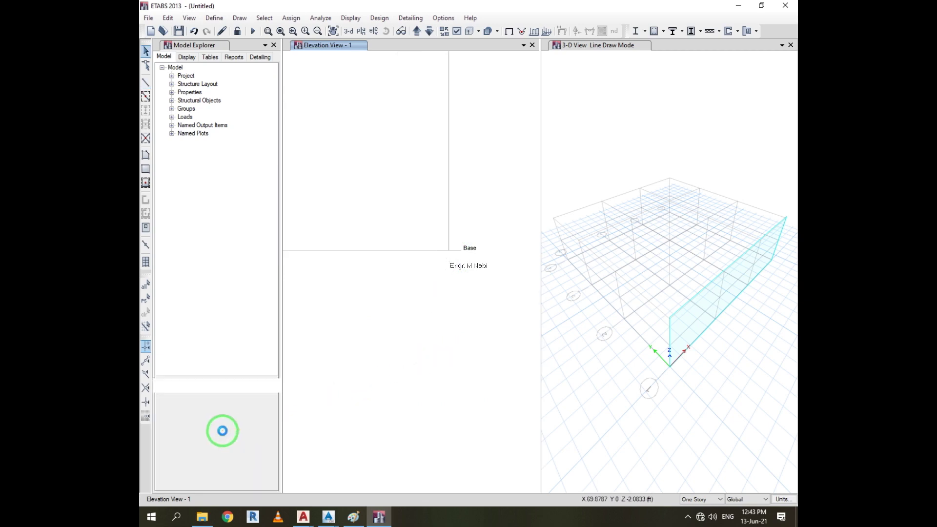
- Try a ConcCol frame line with fixed length -36 running down from grid point D-1 at Base, and undo it
{"action": "left_click", "coordinate": [146, 82]}
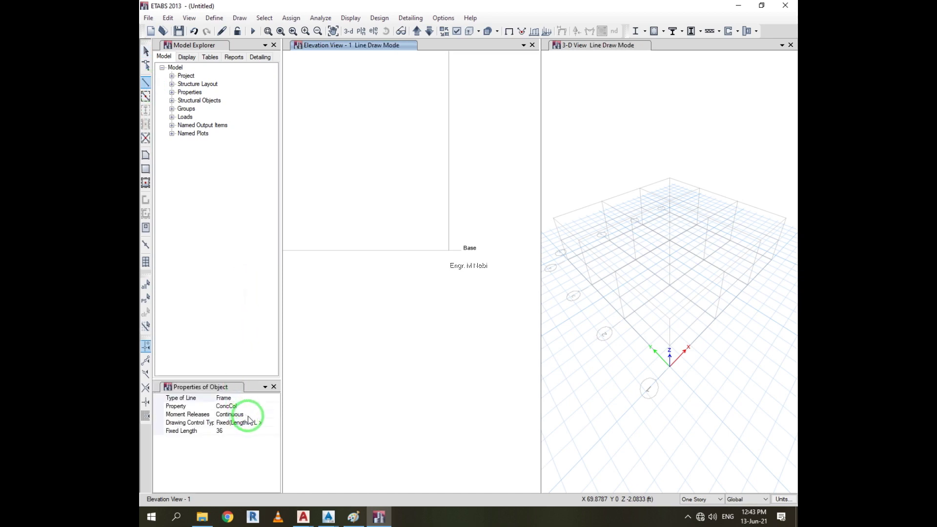
{"action": "left_click", "coordinate": [249, 418]}
{"action": "left_click", "coordinate": [277, 418]}
{"action": "left_click", "coordinate": [255, 422]}
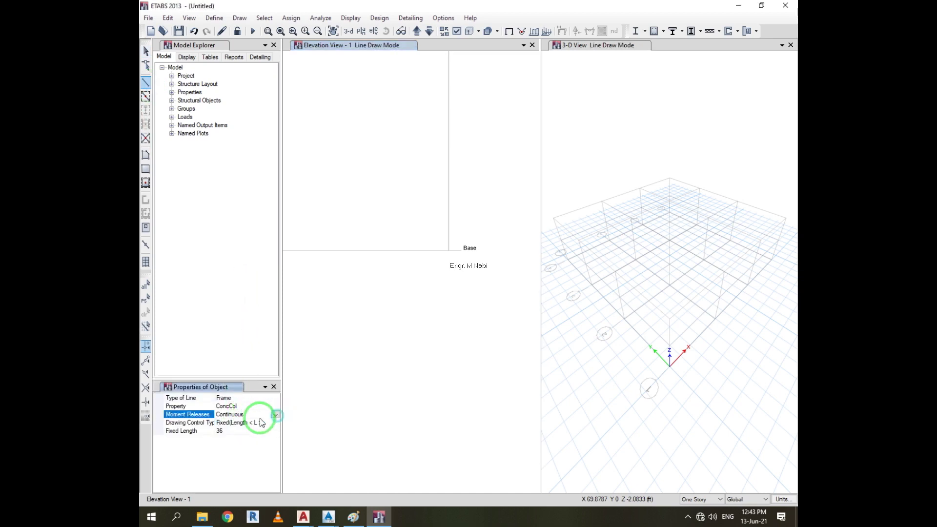
{"action": "left_click", "coordinate": [238, 431]}
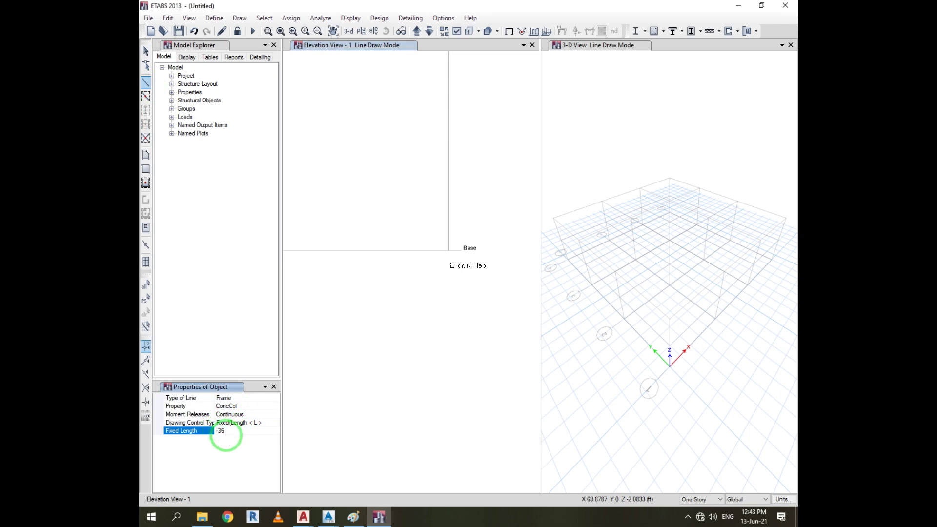
{"action": "left_click", "coordinate": [449, 249]}
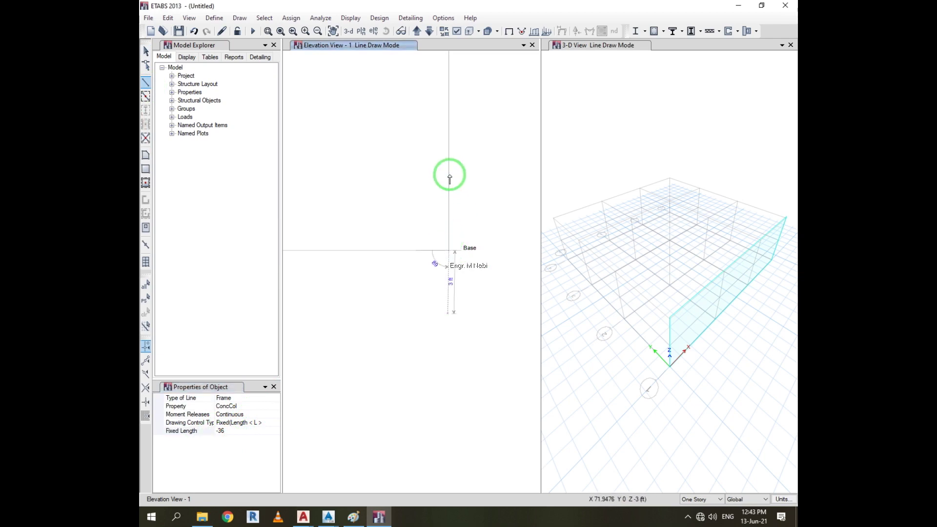
{"action": "left_click", "coordinate": [449, 179]}
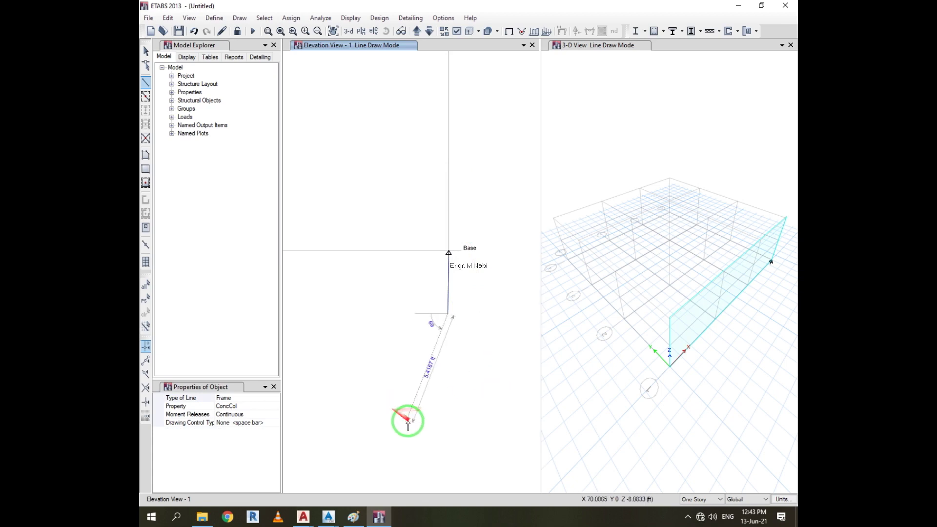
{"action": "left_click", "coordinate": [408, 423]}
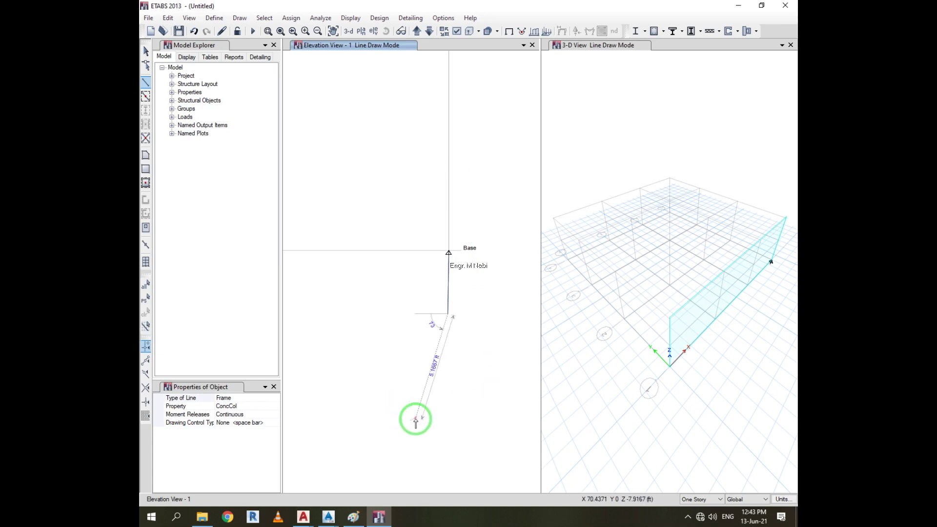
{"action": "key", "text": "Escape"}
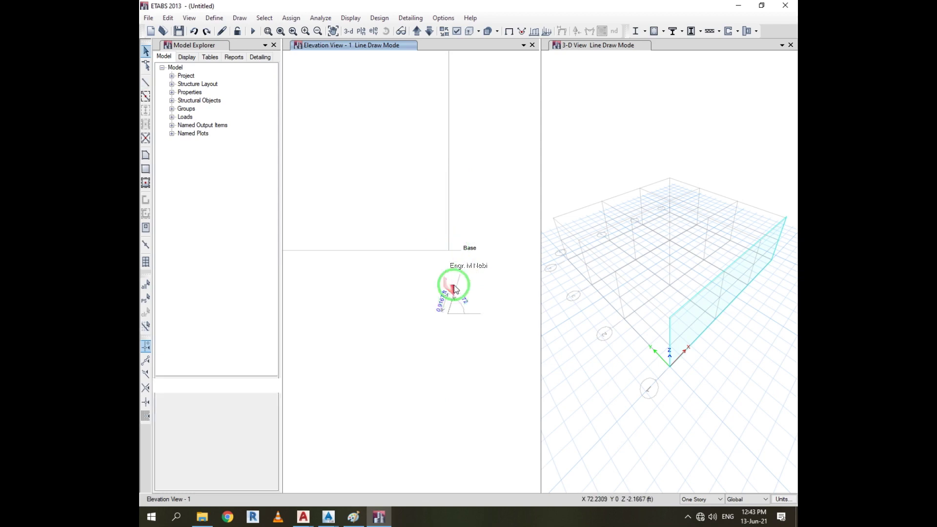
- Draw a ConcCol frame line with Fixed Length <L> control and length 36 straight up from grid point D-1 at Base
{"action": "left_click", "coordinate": [146, 84]}
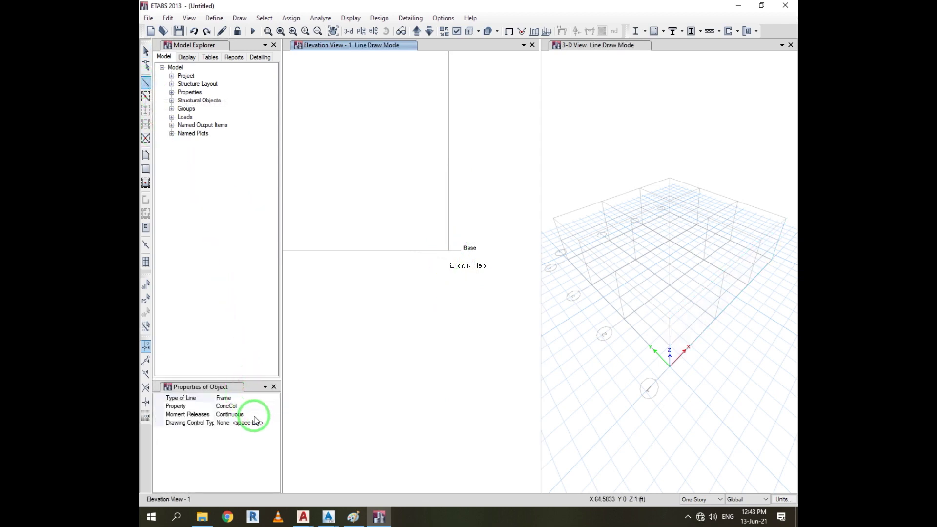
{"action": "left_click", "coordinate": [274, 423]}
{"action": "left_click", "coordinate": [275, 423]}
{"action": "left_click", "coordinate": [259, 438]}
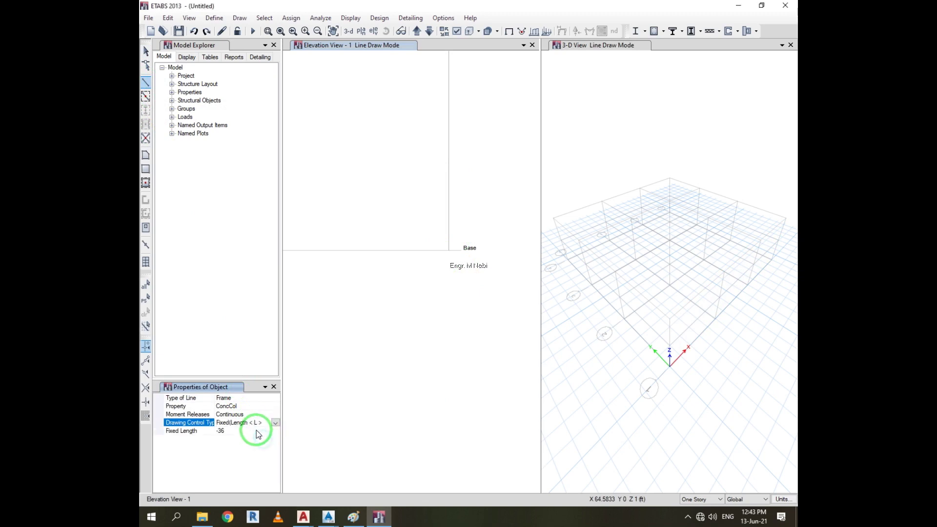
{"action": "left_click", "coordinate": [201, 432]}
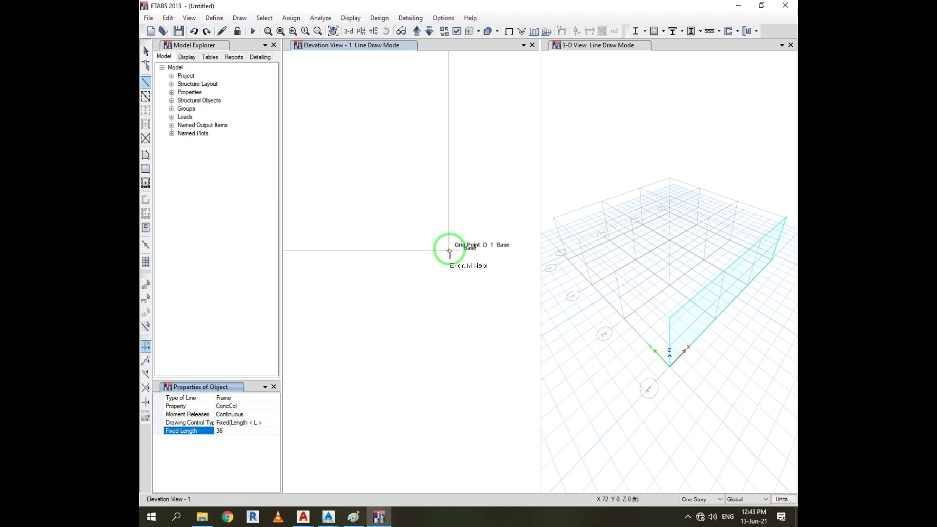
{"action": "left_click", "coordinate": [449, 252]}
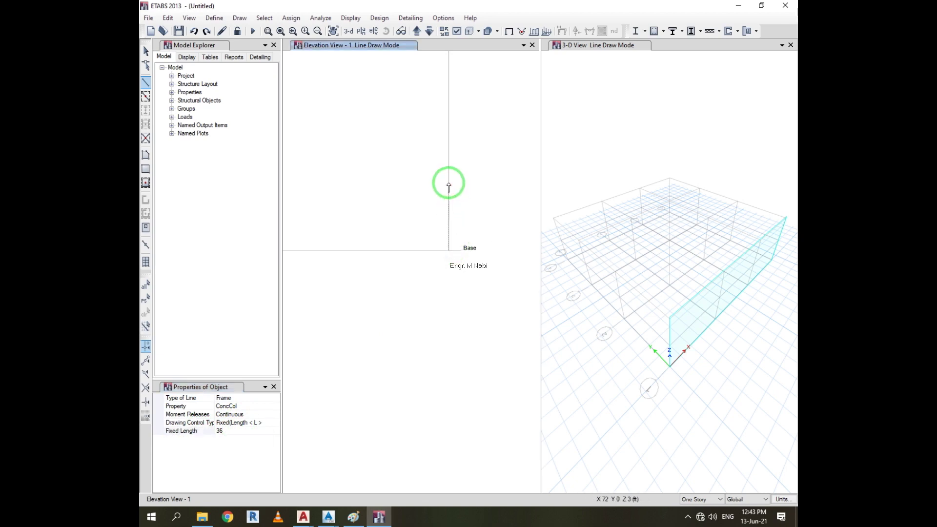
{"action": "left_click", "coordinate": [455, 191]}
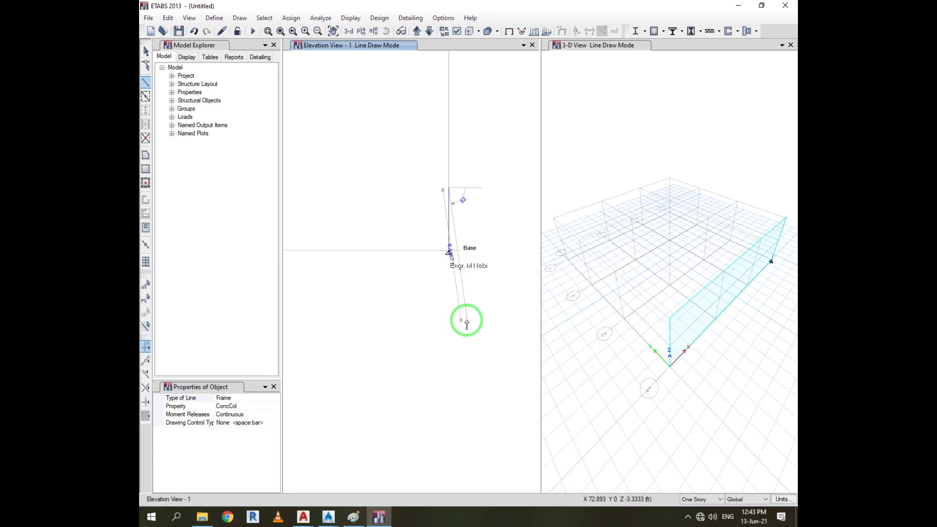
- End line drawing and show the short column at D-1 as an extruded section in the 3-D view
{"action": "left_click", "coordinate": [590, 92]}
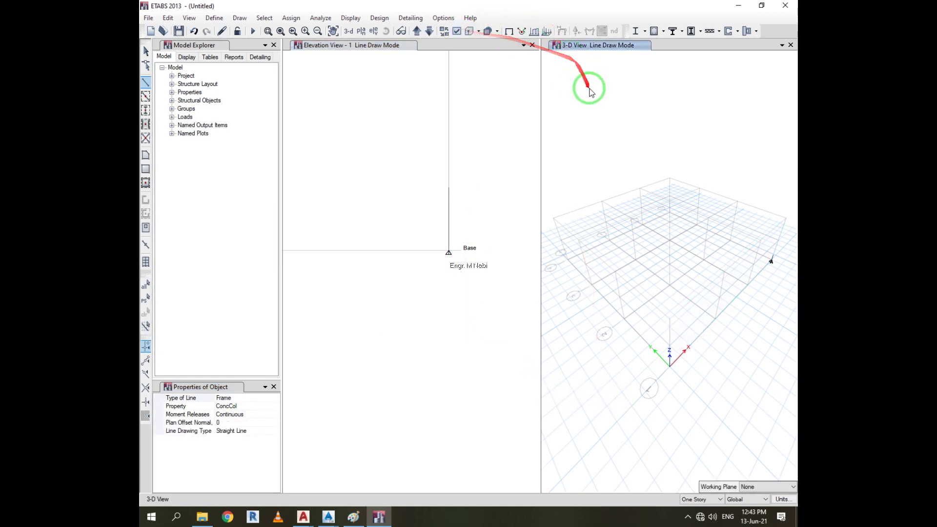
{"action": "key", "text": "Escape"}
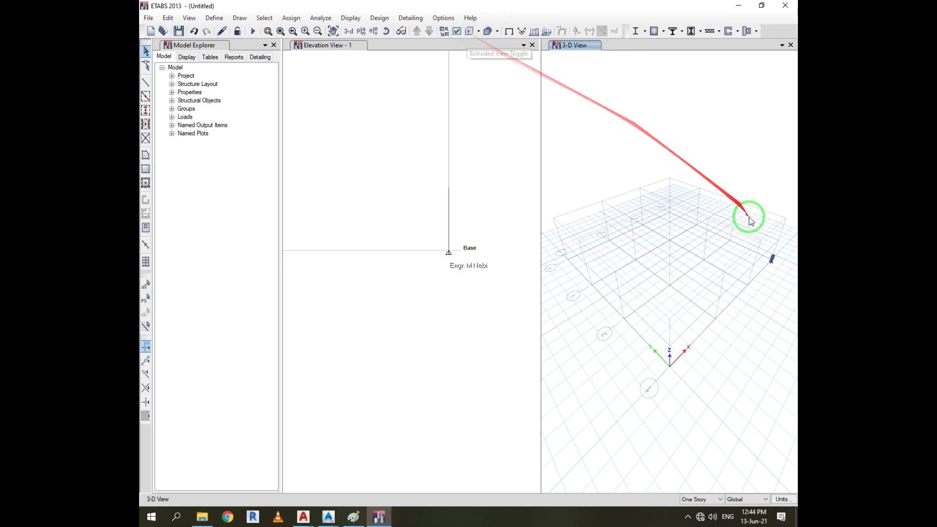
{"action": "scroll", "coordinate": [781, 253], "scroll_direction": "up", "scroll_amount": 6}
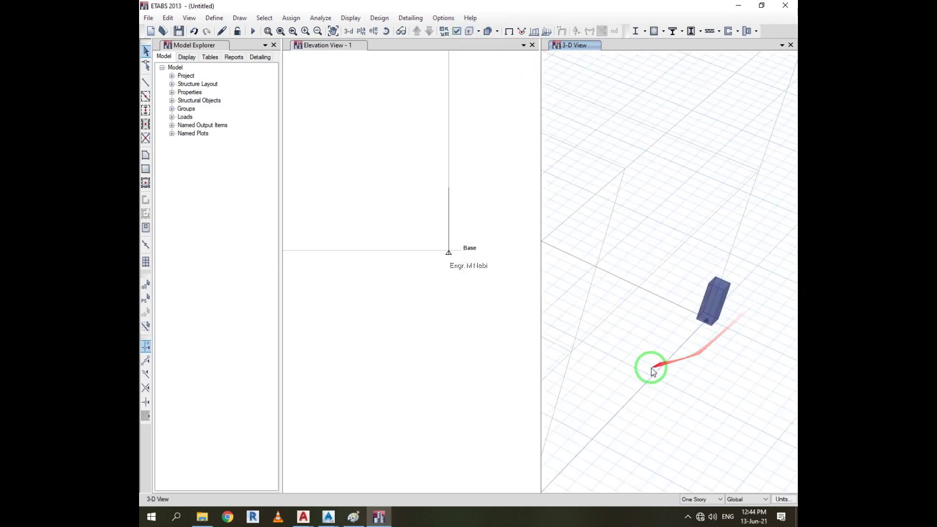
{"action": "left_click", "coordinate": [491, 319]}
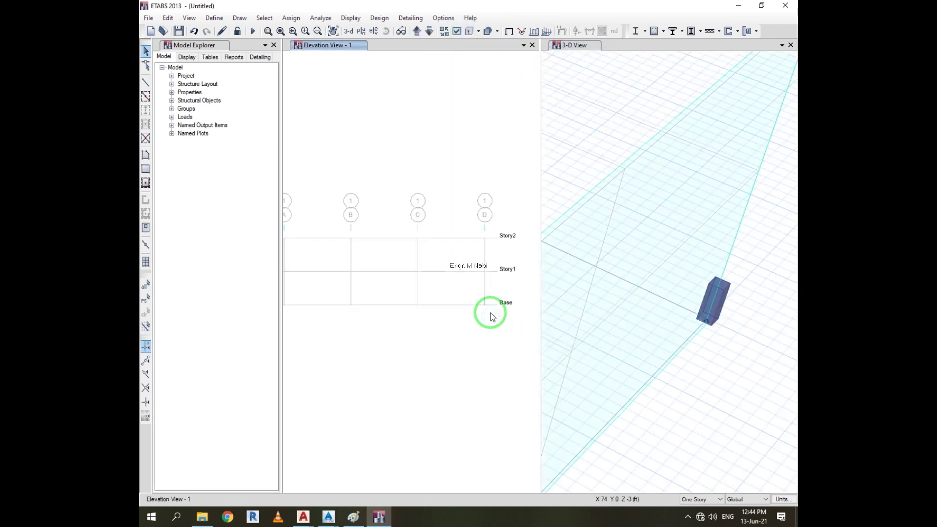
{"action": "left_click", "coordinate": [775, 275]}
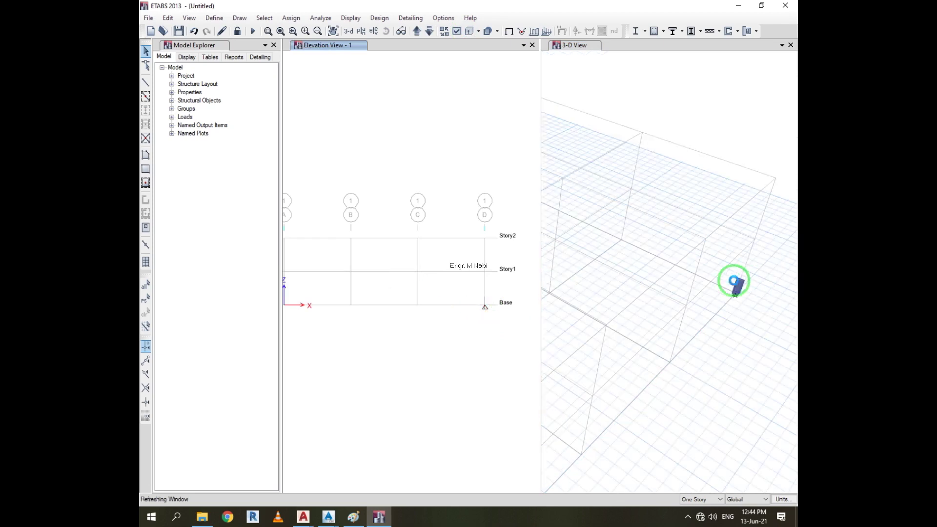
- Try a ConcCol frame line from grid point C-1 at Base with fixed length 36 and fixed angle 45, and undo it
{"action": "left_click", "coordinate": [419, 352]}
{"action": "scroll", "coordinate": [418, 307], "scroll_direction": "up", "scroll_amount": 3}
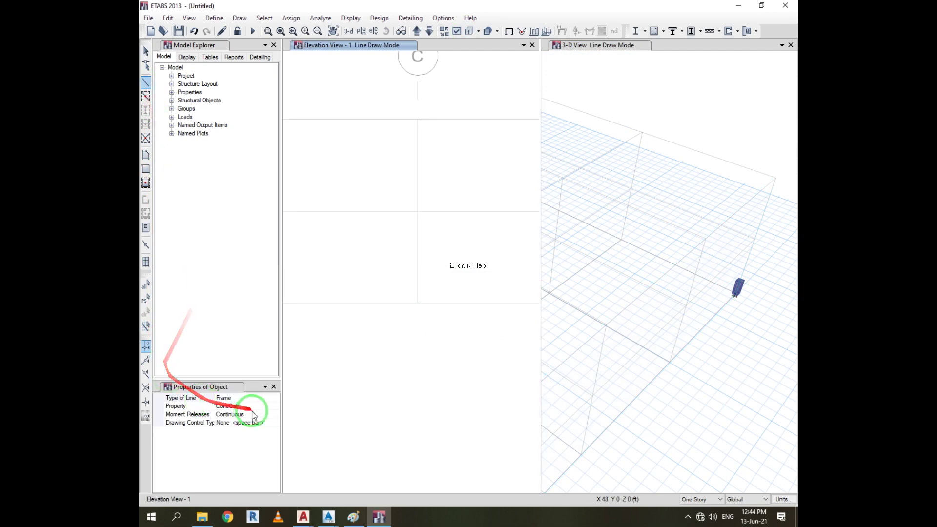
{"action": "left_click", "coordinate": [270, 423]}
{"action": "left_click", "coordinate": [275, 423]}
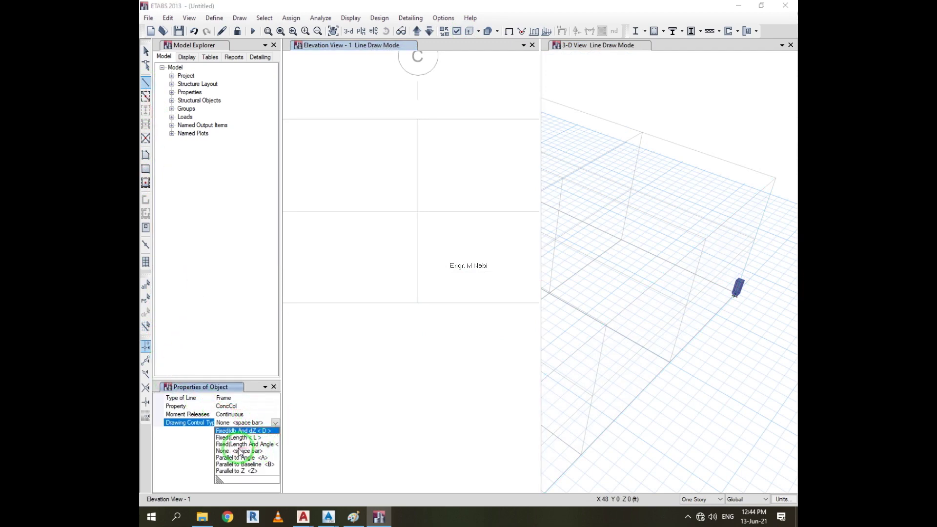
{"action": "left_click", "coordinate": [267, 445]}
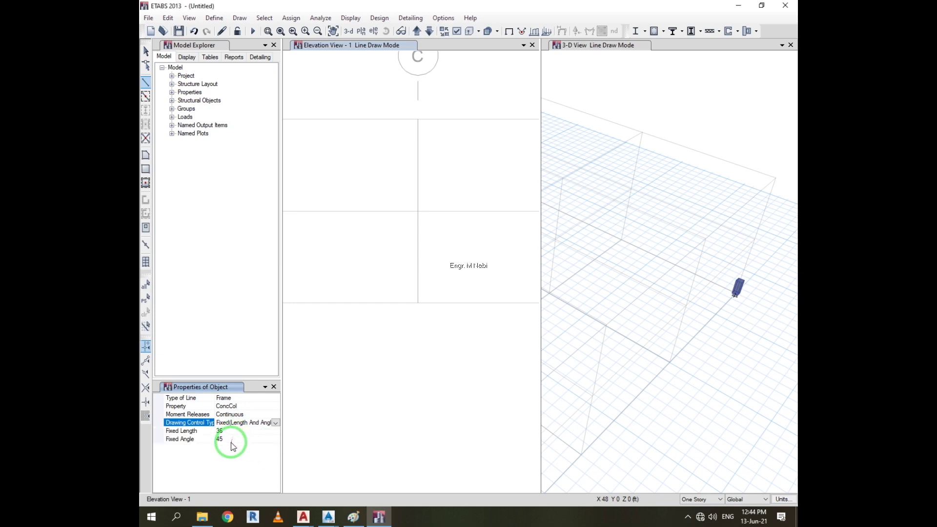
{"action": "left_click", "coordinate": [419, 303]}
{"action": "left_click", "coordinate": [474, 241]}
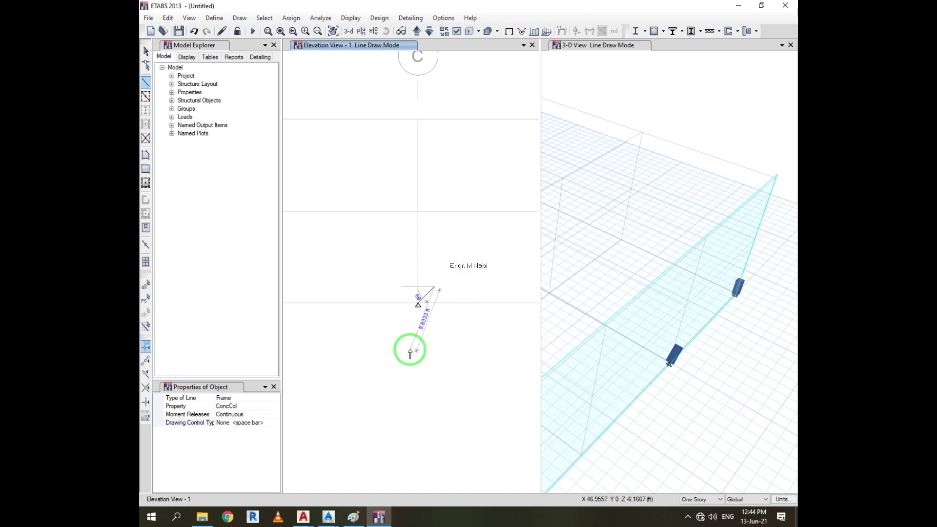
{"action": "key", "text": "ctrl+z"}
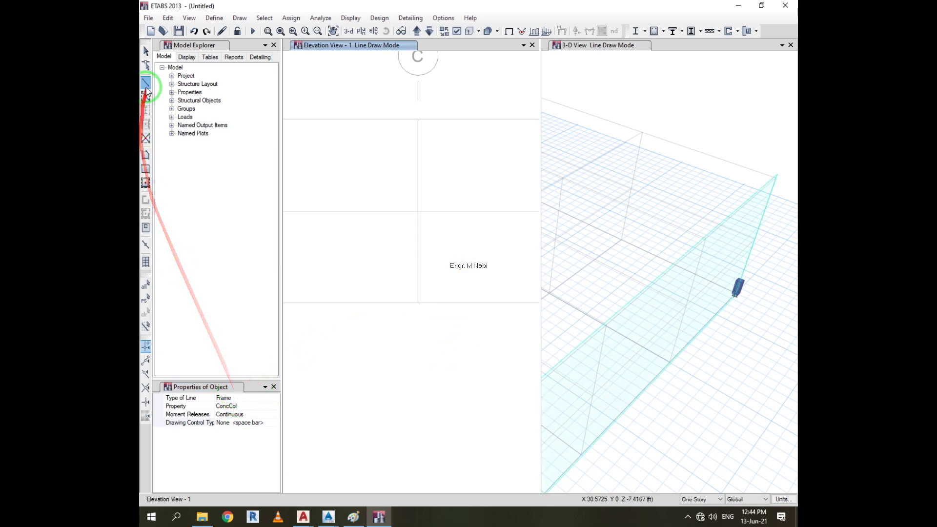
{"action": "left_click", "coordinate": [146, 83]}
{"action": "left_click", "coordinate": [267, 423]}
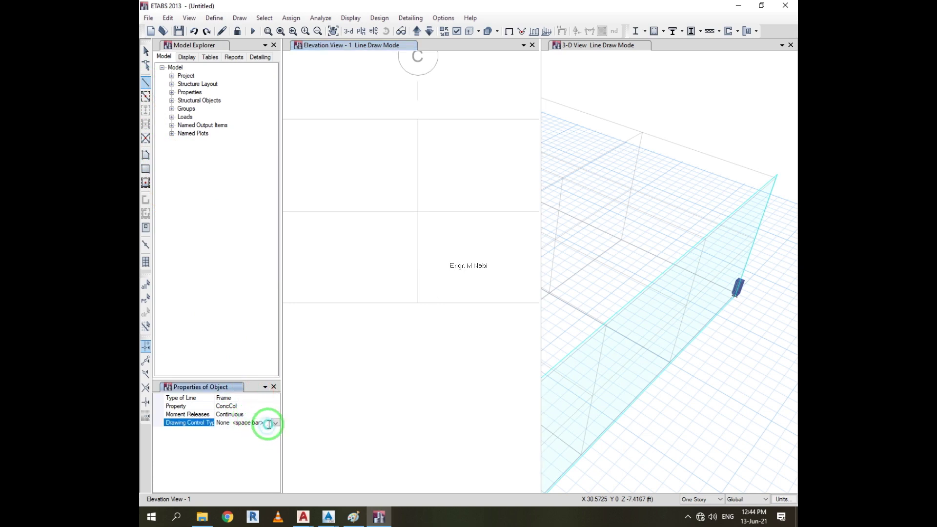
{"action": "left_click", "coordinate": [275, 423]}
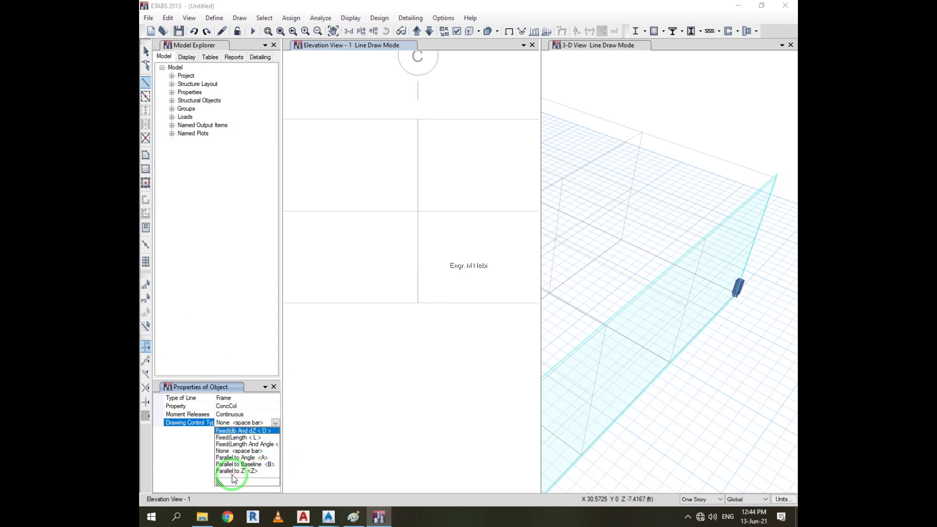
{"action": "left_click", "coordinate": [276, 430]}
{"action": "key", "text": "Escape"}
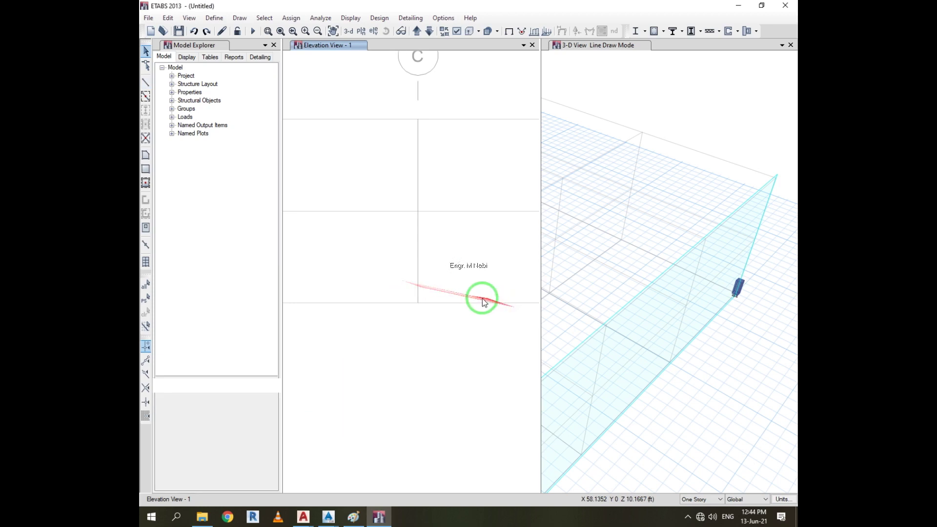
- Show the Story1 plan view in place of the elevation and make drawing apply to All Stories
{"action": "scroll", "coordinate": [429, 314], "scroll_direction": "down", "scroll_amount": 3}
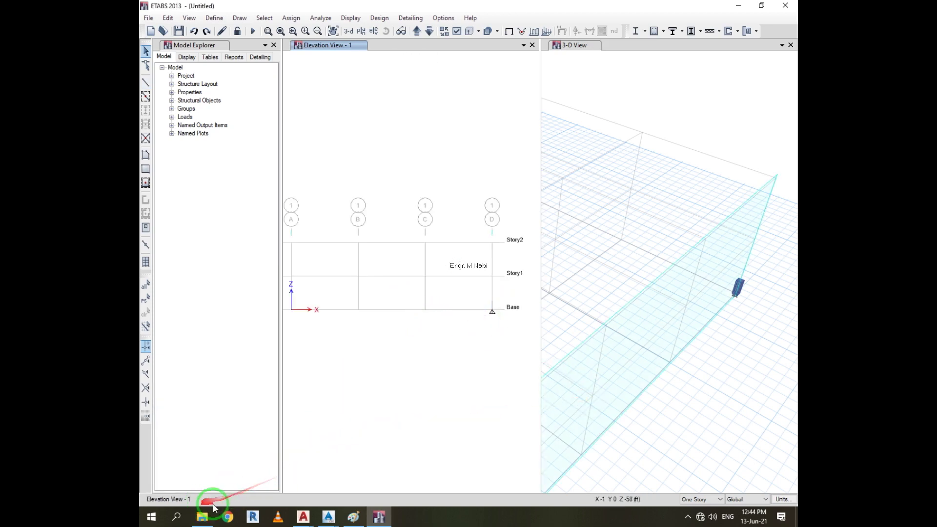
{"action": "left_click", "coordinate": [362, 33]}
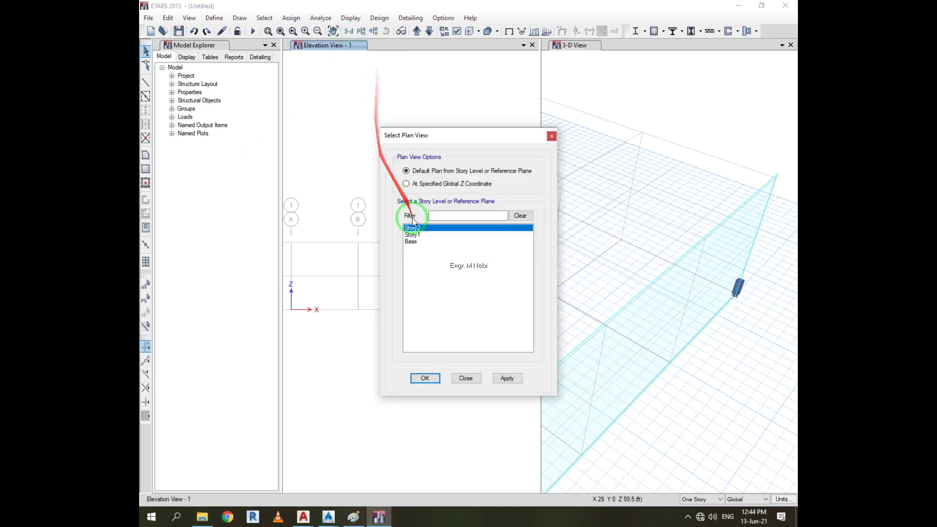
{"action": "left_click", "coordinate": [411, 242]}
{"action": "left_click", "coordinate": [413, 234]}
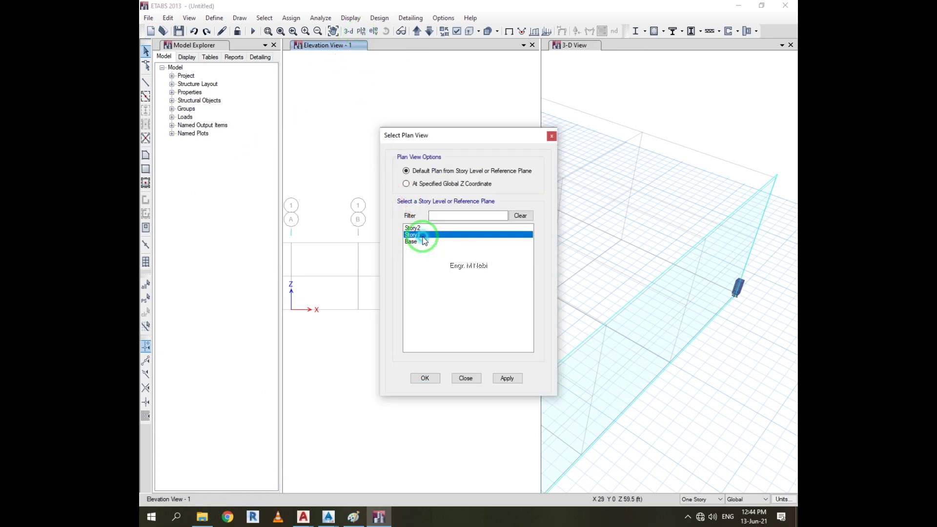
{"action": "left_click", "coordinate": [421, 380]}
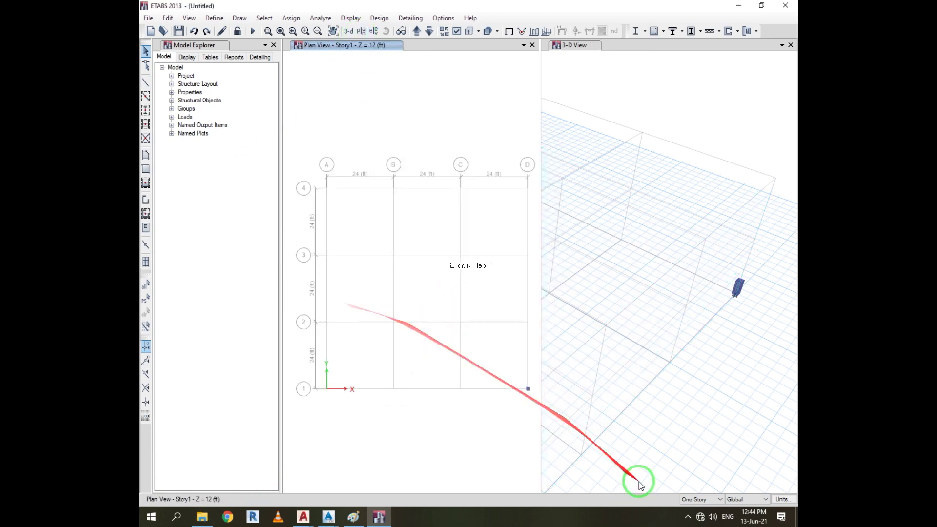
{"action": "left_click", "coordinate": [698, 500]}
{"action": "left_click", "coordinate": [698, 514]}
- Select everything on the grid in plan and delete the short column at D-1
{"action": "scroll", "coordinate": [324, 227], "scroll_direction": "down", "scroll_amount": 4}
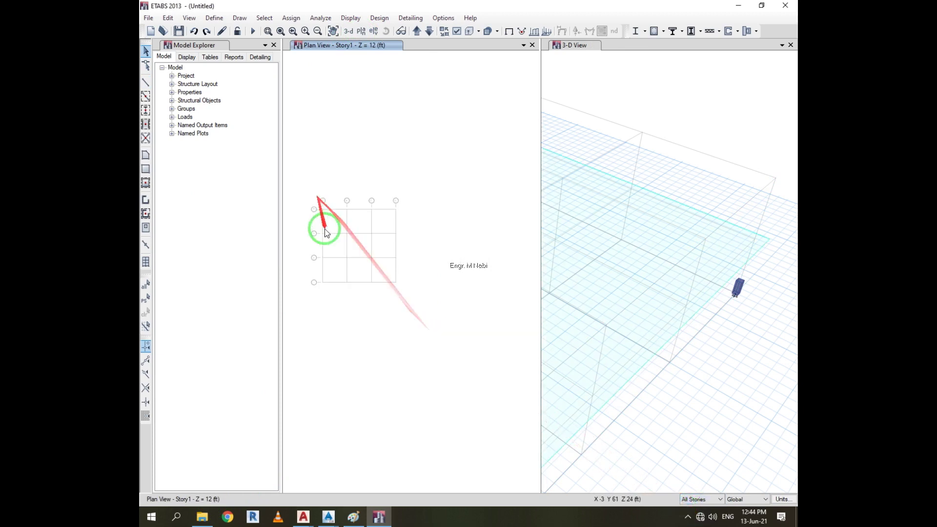
{"action": "left_click_drag", "start_coordinate": [311, 195], "coordinate": [403, 292]}
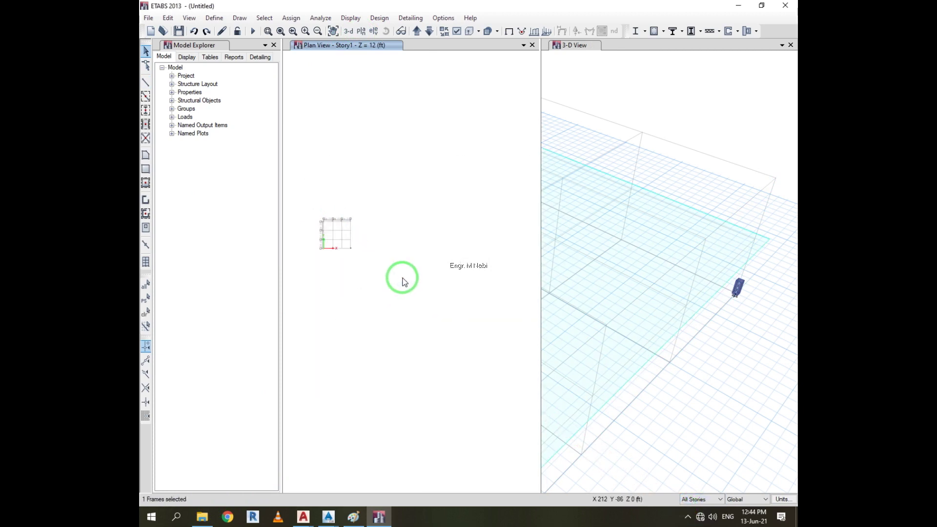
{"action": "left_click", "coordinate": [303, 205]}
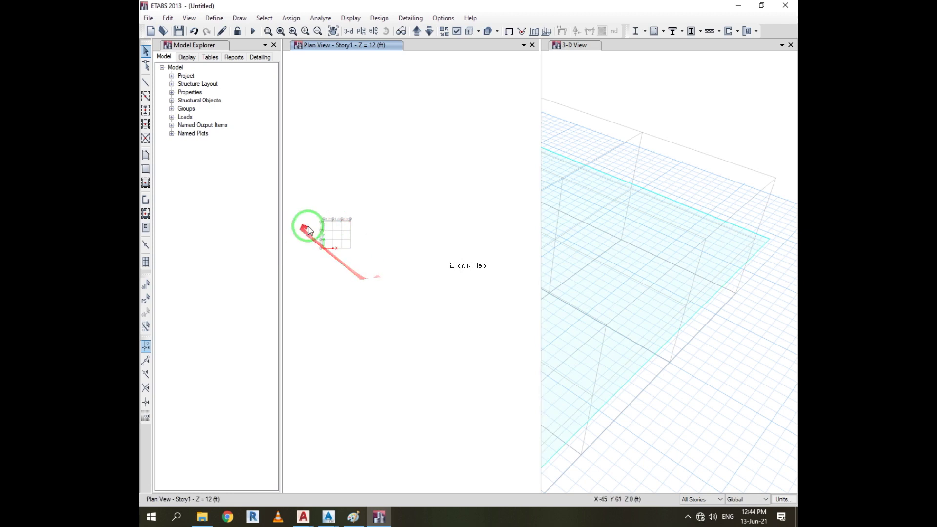
{"action": "scroll", "coordinate": [324, 229], "scroll_direction": "up", "scroll_amount": 4}
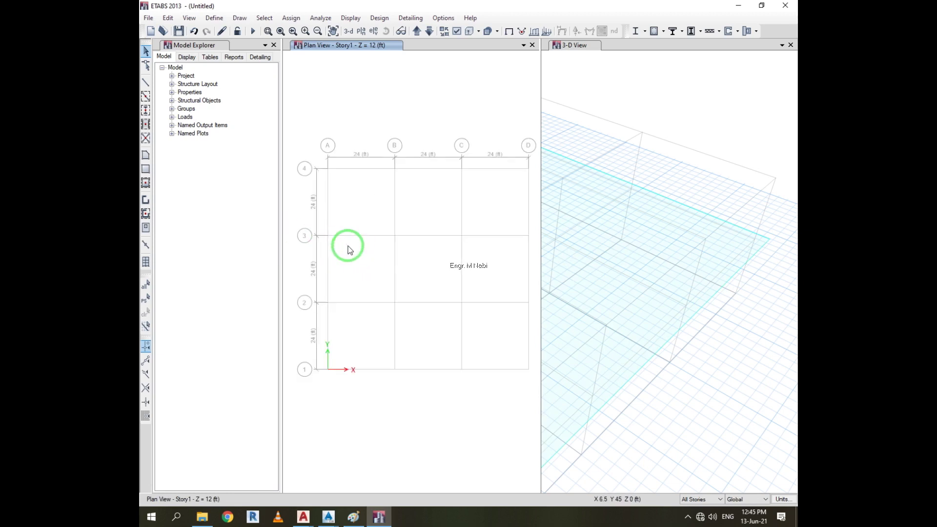
- Quick-draw columns with the ConcBm section at every grid intersection in plan, using one window around the grid
{"action": "left_click", "coordinate": [145, 110]}
{"action": "left_click", "coordinate": [254, 399]}
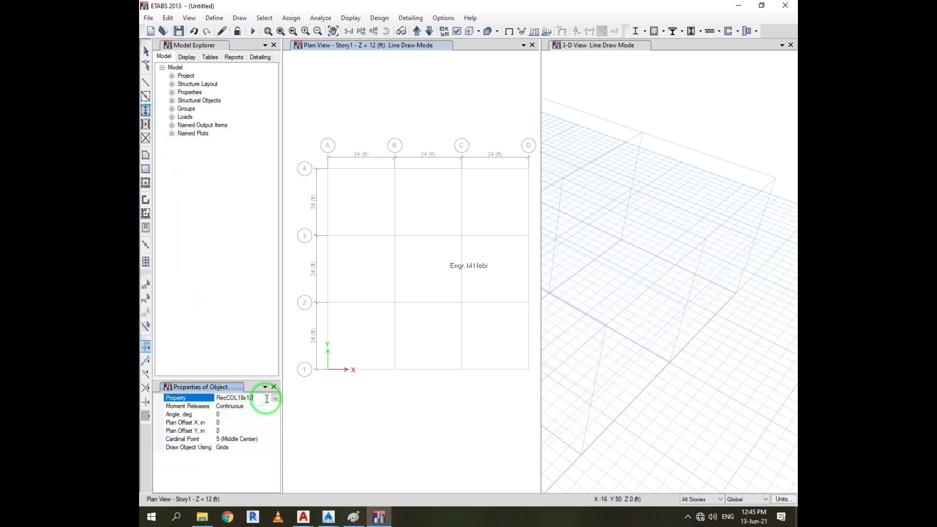
{"action": "left_click", "coordinate": [275, 398]}
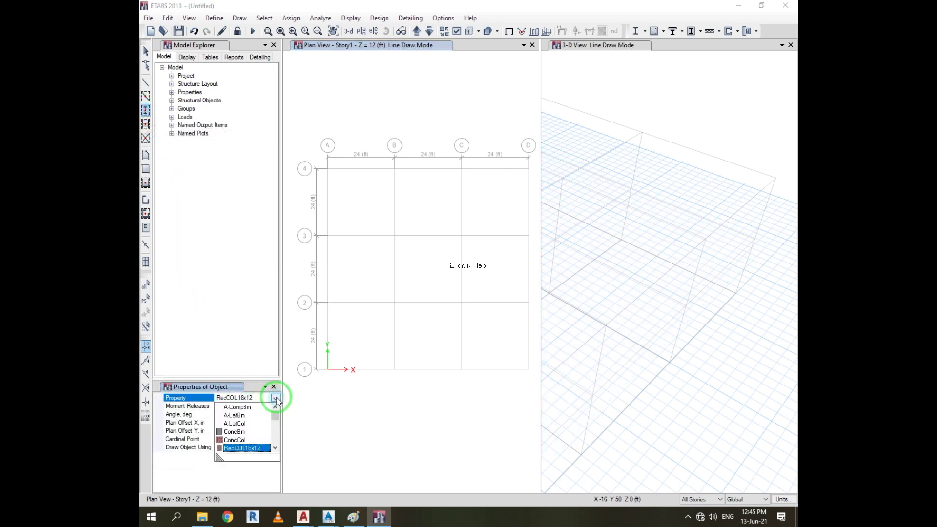
{"action": "left_click", "coordinate": [251, 432]}
{"action": "left_click_drag", "start_coordinate": [314, 161], "coordinate": [536, 425]}
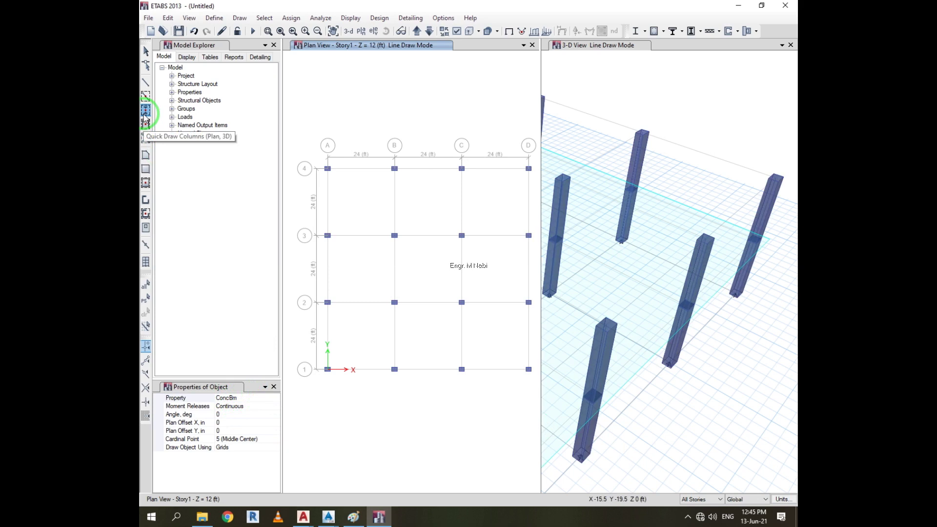
- Quick-draw ConcBm frame beams along all grid lines in plan with one window around the grid, and end line drawing
{"action": "left_click", "coordinate": [145, 97]}
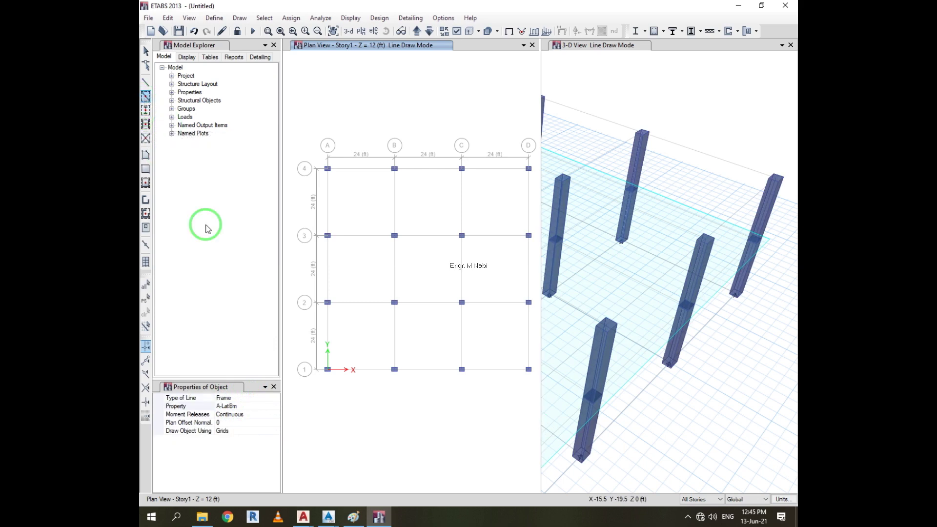
{"action": "left_click", "coordinate": [273, 406]}
{"action": "left_click", "coordinate": [276, 407]}
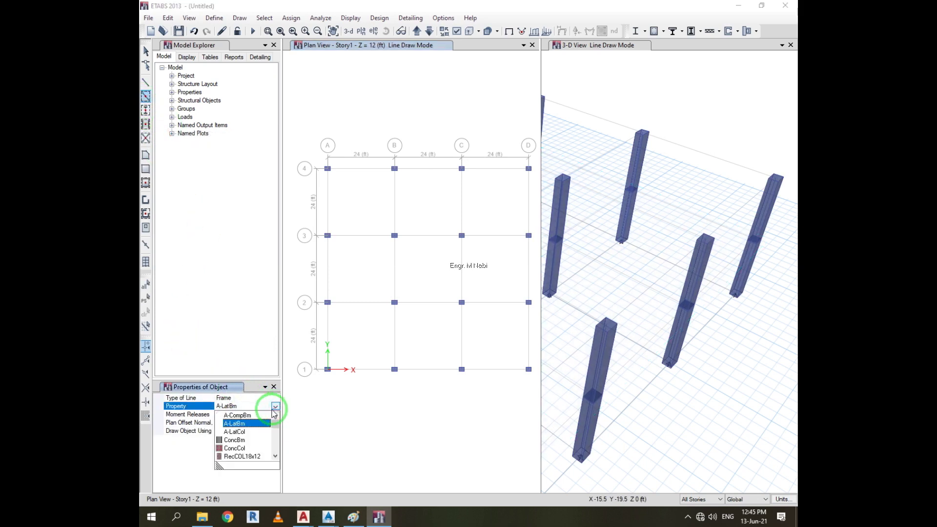
{"action": "left_click", "coordinate": [237, 440]}
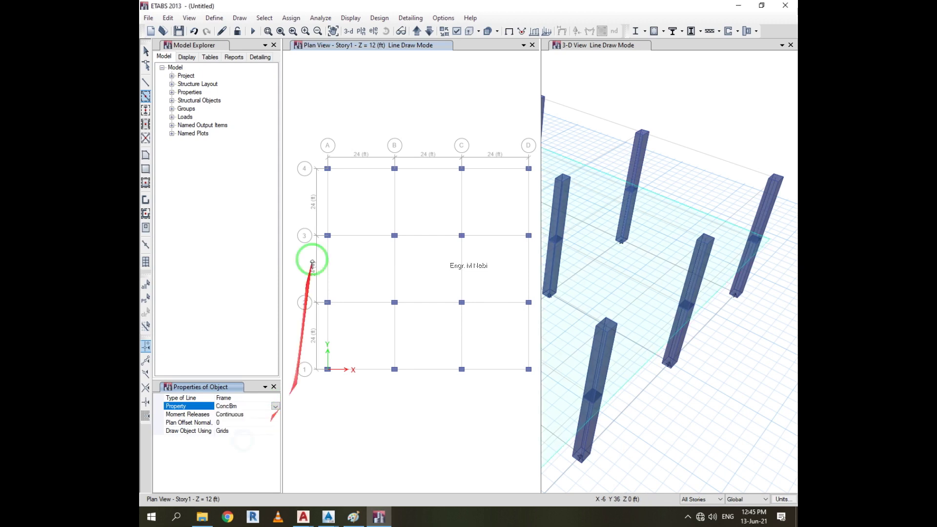
{"action": "mouse_move", "coordinate": [309, 154]}
{"action": "left_mouse_down"}
{"action": "mouse_move", "coordinate": [446, 345]}
{"action": "mouse_move", "coordinate": [508, 410]}
{"action": "mouse_move", "coordinate": [534, 418]}
{"action": "left_mouse_up"}
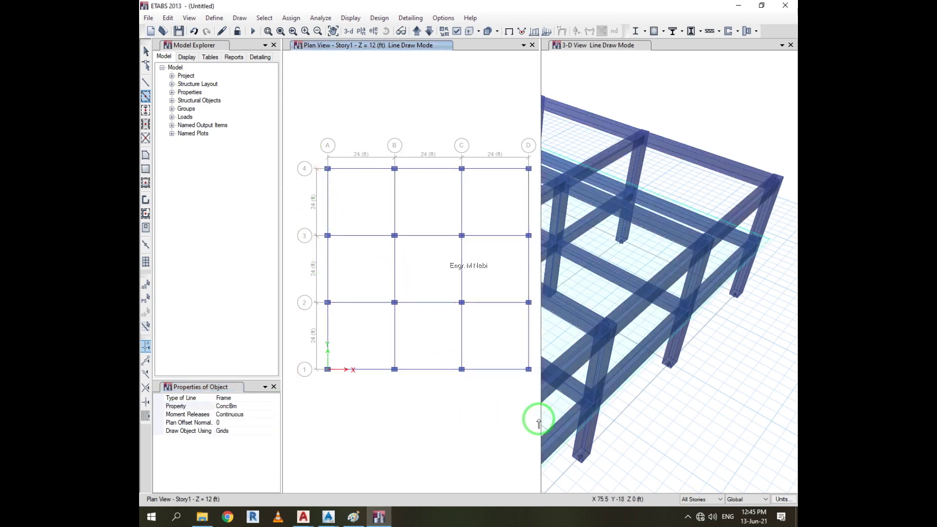
{"action": "left_click", "coordinate": [757, 376]}
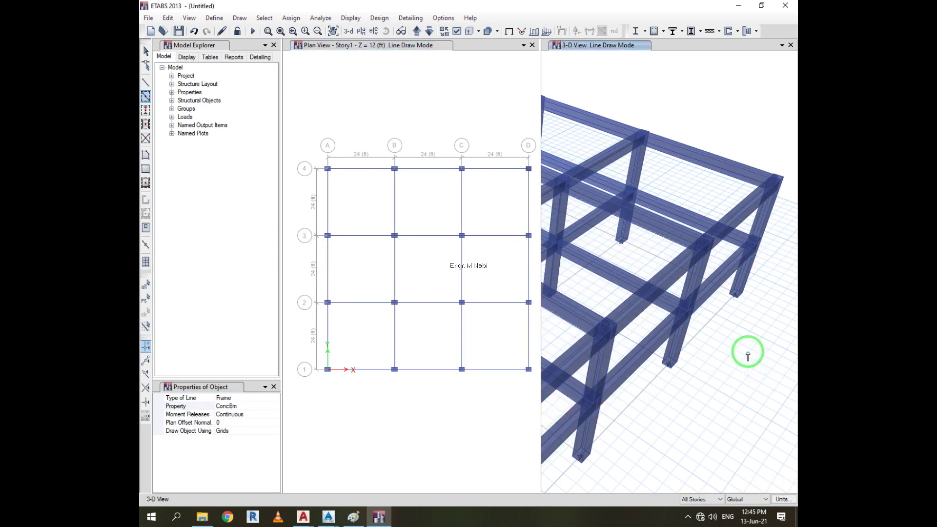
{"action": "scroll", "coordinate": [748, 356], "scroll_direction": "down", "scroll_amount": 5}
{"action": "scroll", "coordinate": [730, 359], "scroll_direction": "up", "scroll_amount": 3}
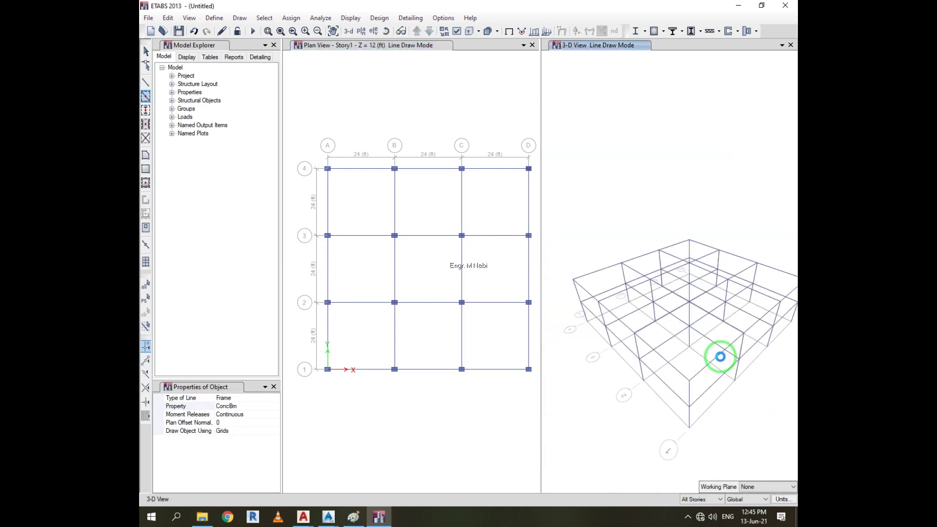
{"action": "key", "text": "Escape"}
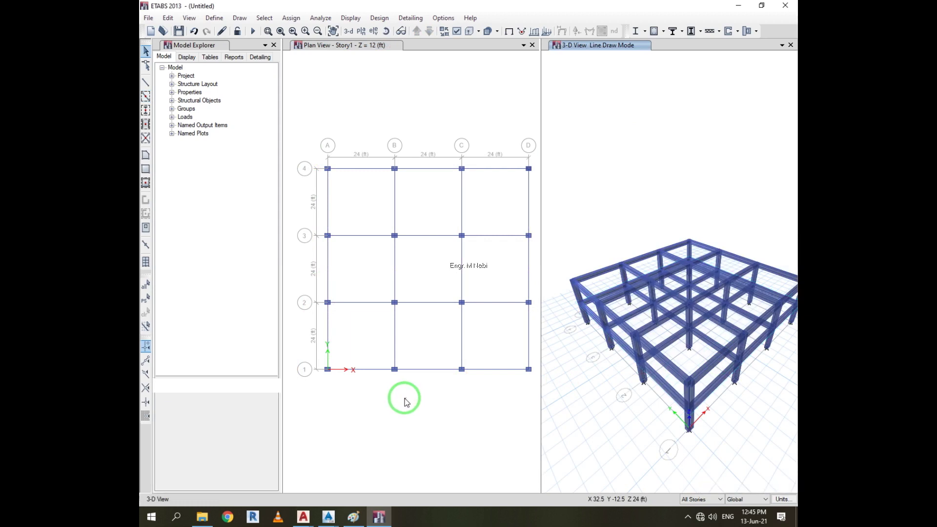
- Draw 4 A-CompBm secondary beams parallel to Y or R in bay A-B/3-4, and 4 more between its first two secondary beams
{"action": "left_click", "coordinate": [146, 125]}
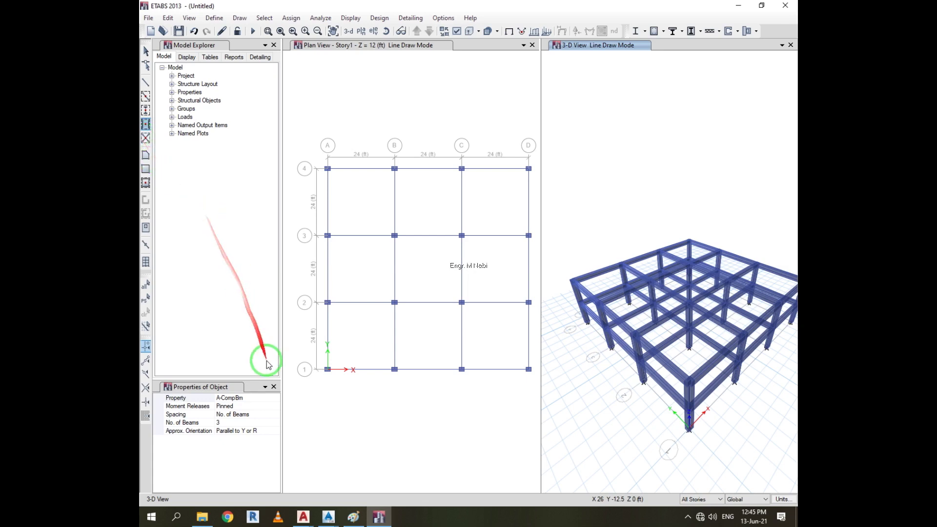
{"action": "left_click", "coordinate": [235, 423]}
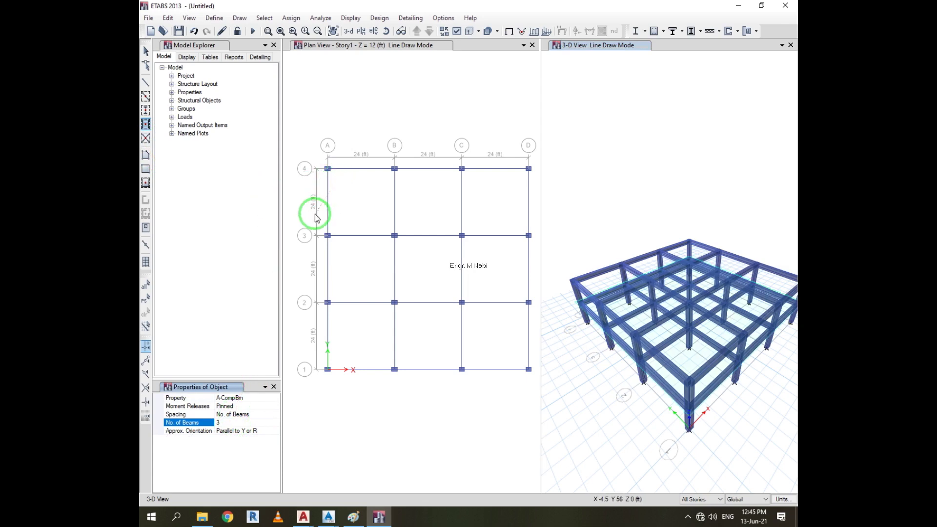
{"action": "double_click", "coordinate": [220, 423]}
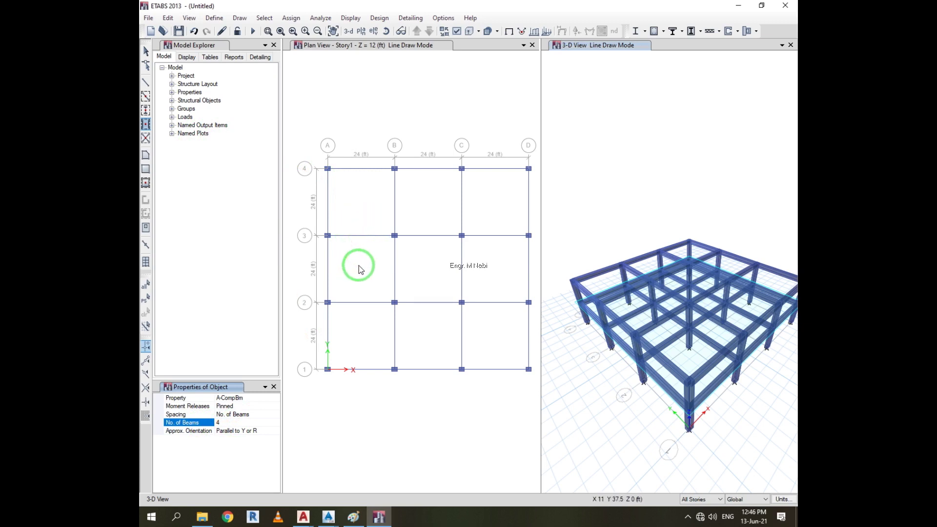
{"action": "left_click", "coordinate": [380, 219]}
{"action": "left_click", "coordinate": [379, 218]}
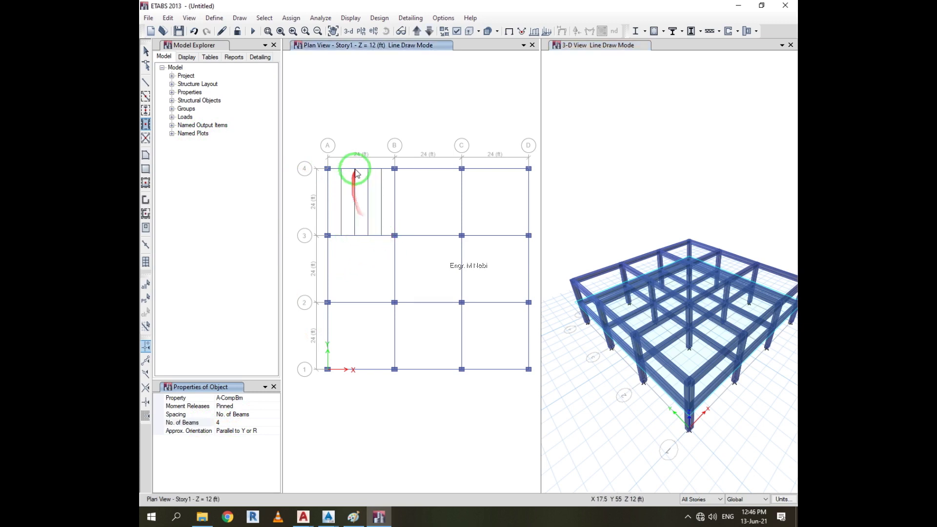
{"action": "left_click", "coordinate": [374, 188]}
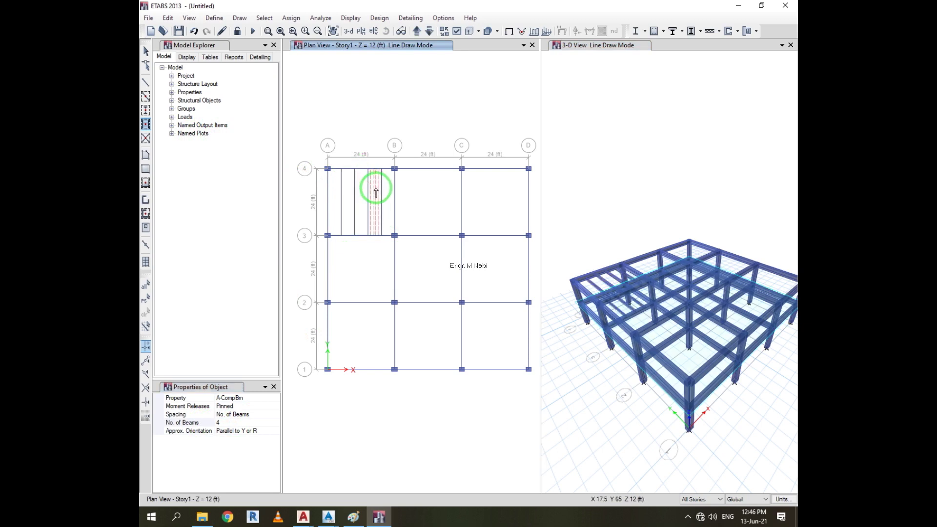
{"action": "left_click", "coordinate": [349, 222]}
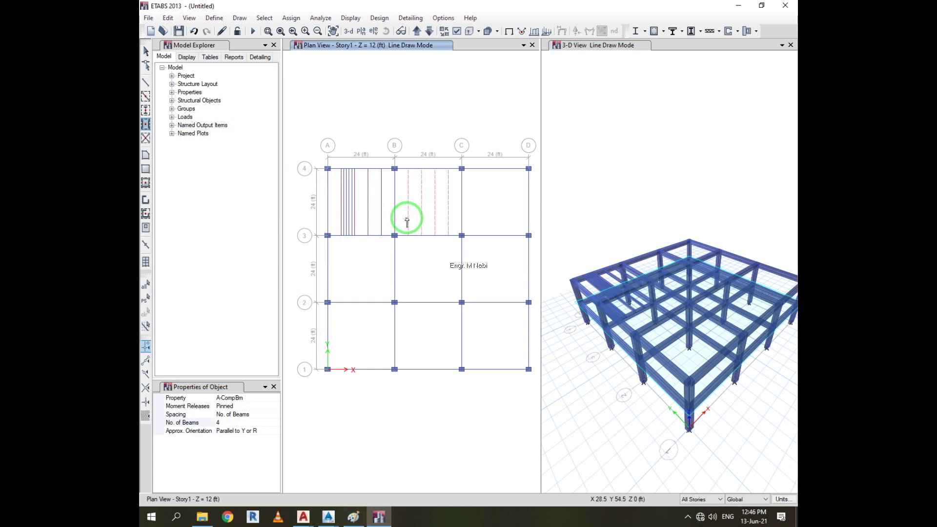
- Add four secondary beams to each of the bays B-C and C-D, between grid lines 3-4 and 2-3
{"action": "left_click", "coordinate": [420, 224]}
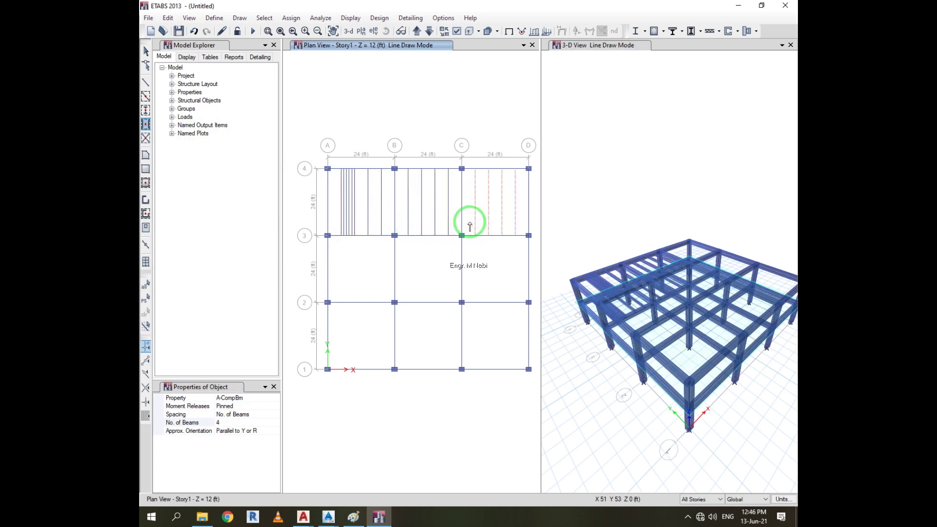
{"action": "left_click", "coordinate": [471, 224]}
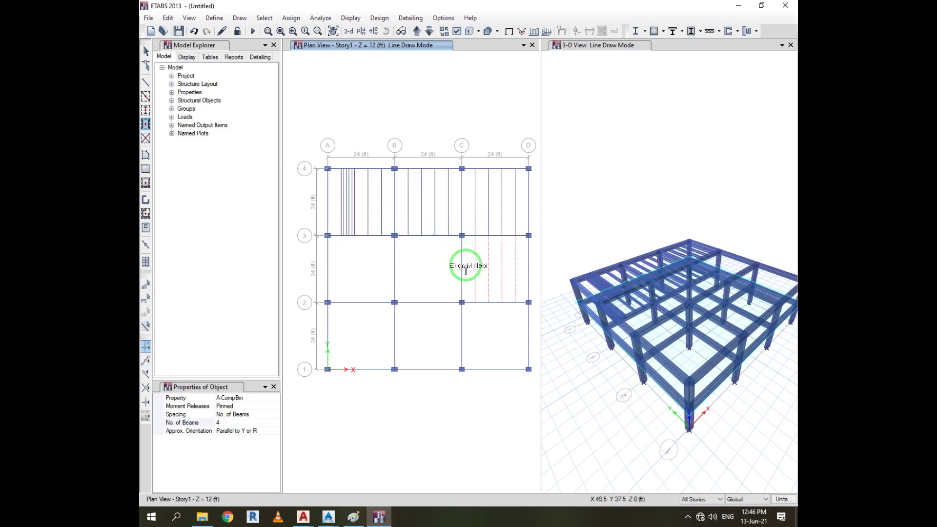
{"action": "left_click", "coordinate": [463, 266]}
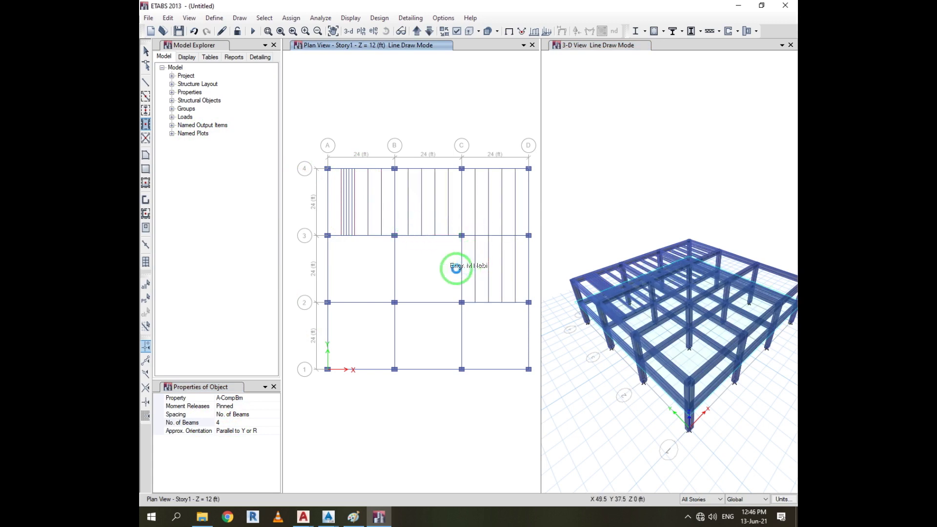
{"action": "left_click", "coordinate": [399, 275]}
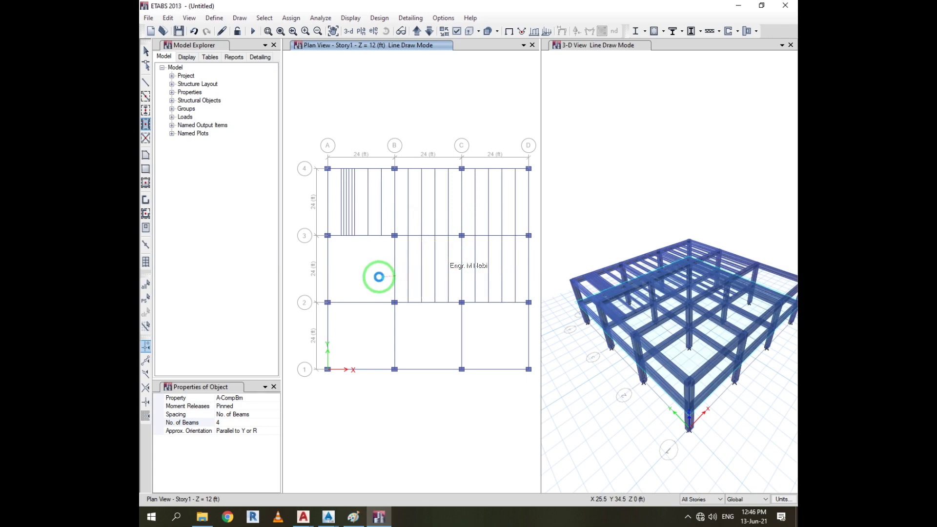
{"action": "left_click", "coordinate": [687, 518]}
{"action": "left_click", "coordinate": [690, 497]}
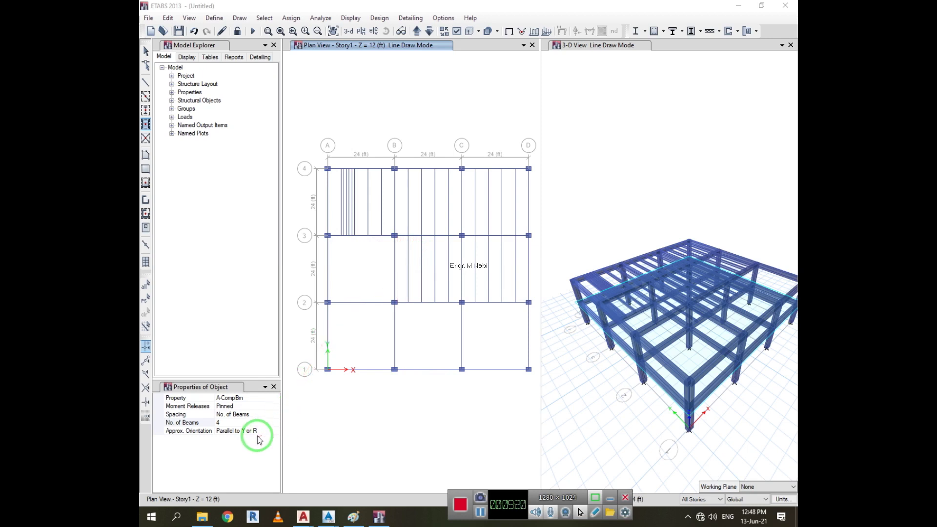
- Fill bay A-B/2-3 and all three bays between grid lines 1 and 2 with four secondary beams each
{"action": "left_click", "coordinate": [355, 289]}
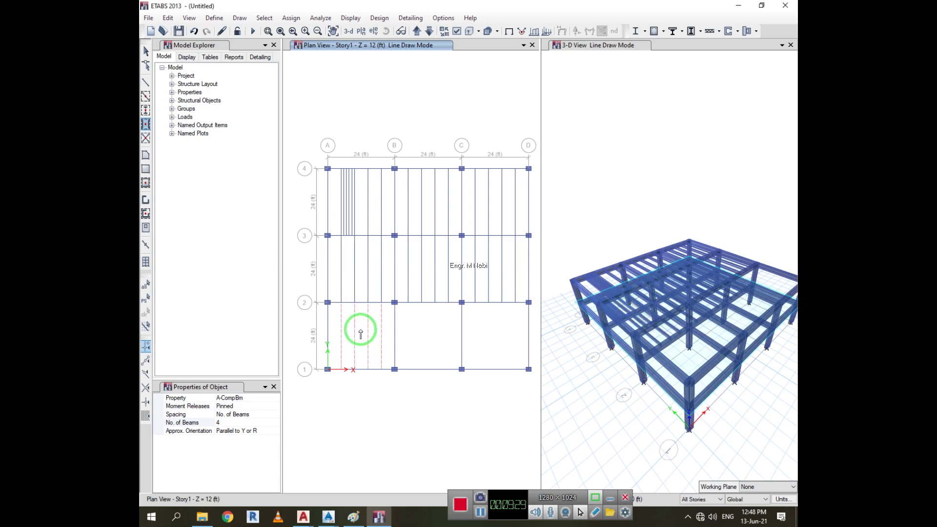
{"action": "left_click", "coordinate": [363, 333]}
{"action": "left_click", "coordinate": [412, 330]}
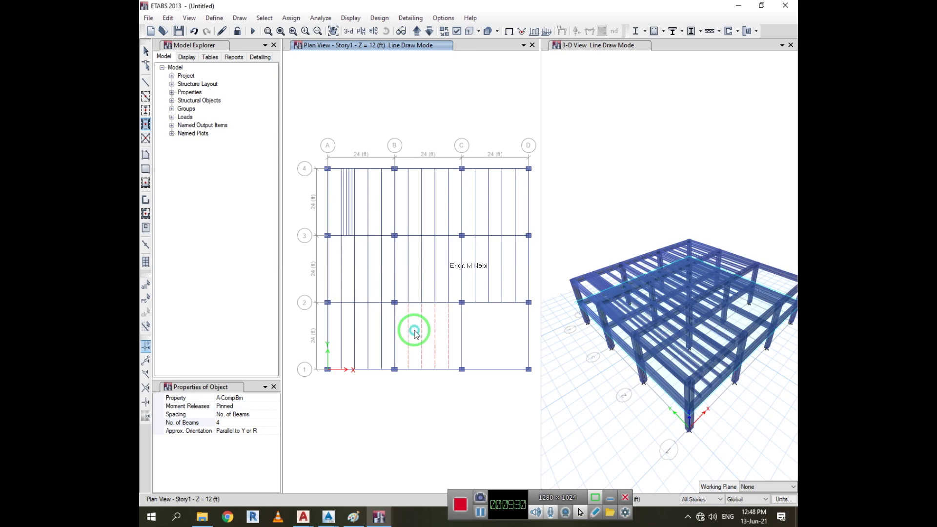
{"action": "left_click", "coordinate": [480, 327]}
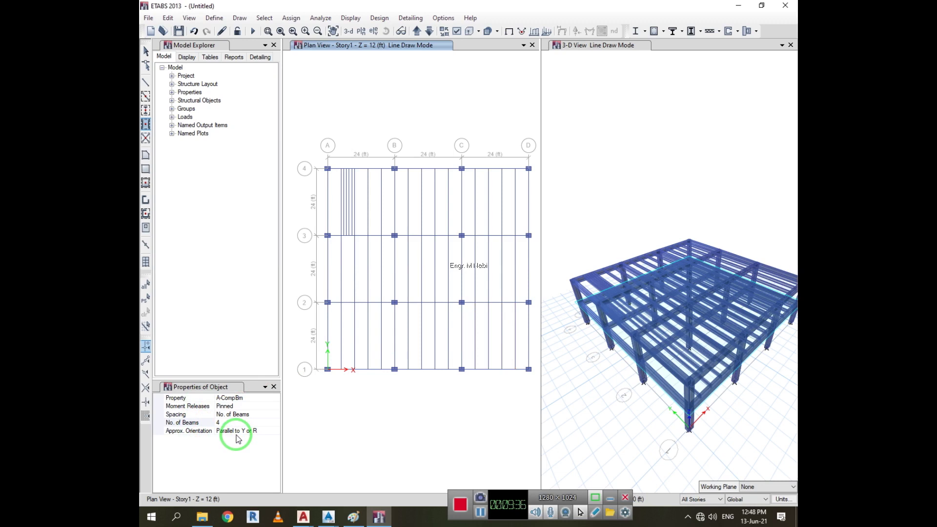
- Set the secondary beam orientation to Parallel to X or T and draw four beams in bays A-B/2-3 and A-B/1-2
{"action": "left_click", "coordinate": [266, 433]}
{"action": "left_click", "coordinate": [275, 432]}
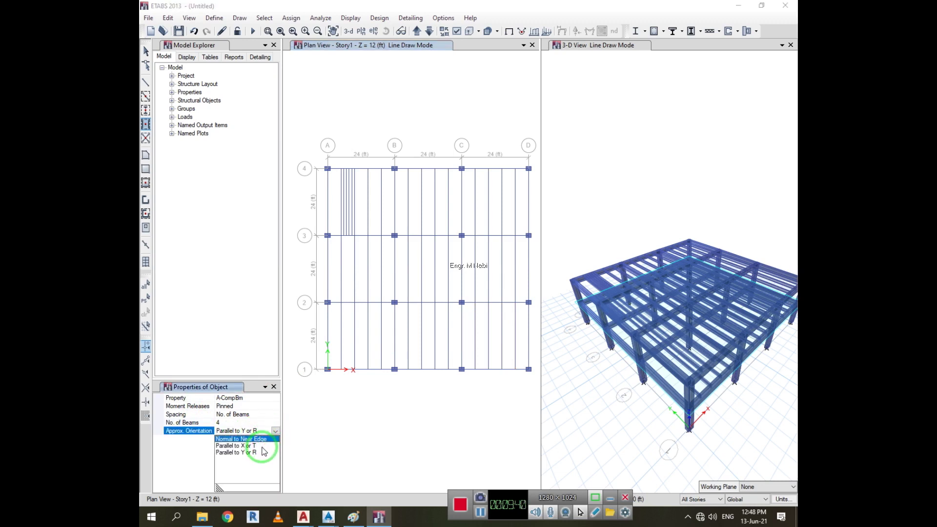
{"action": "left_click", "coordinate": [261, 445]}
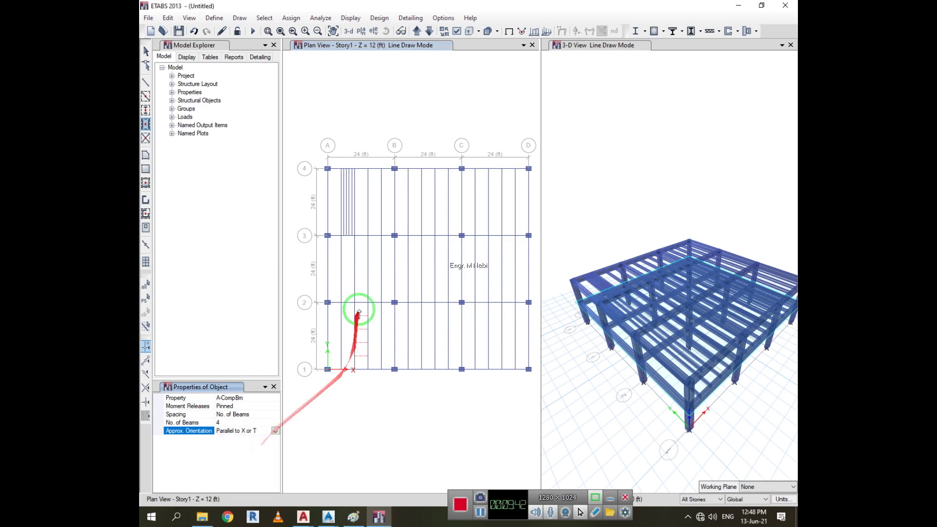
{"action": "left_click", "coordinate": [326, 280]}
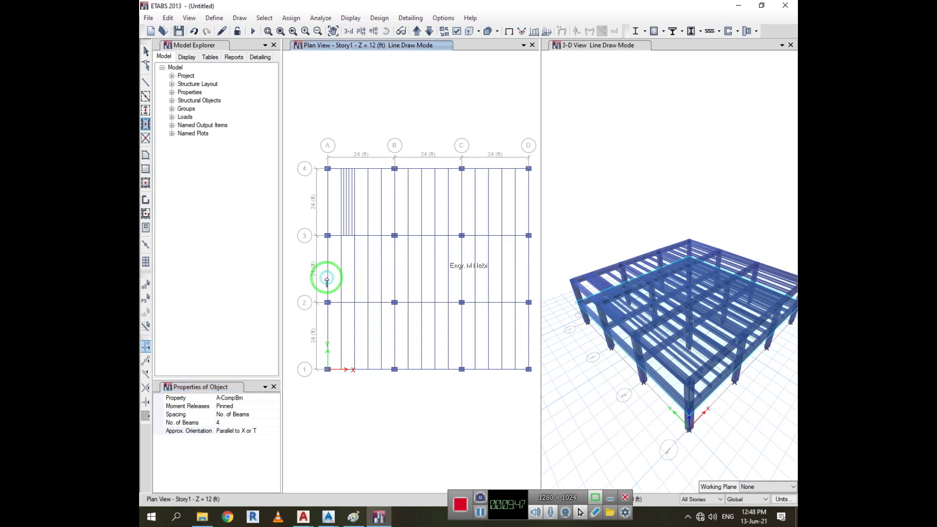
{"action": "left_click", "coordinate": [326, 337]}
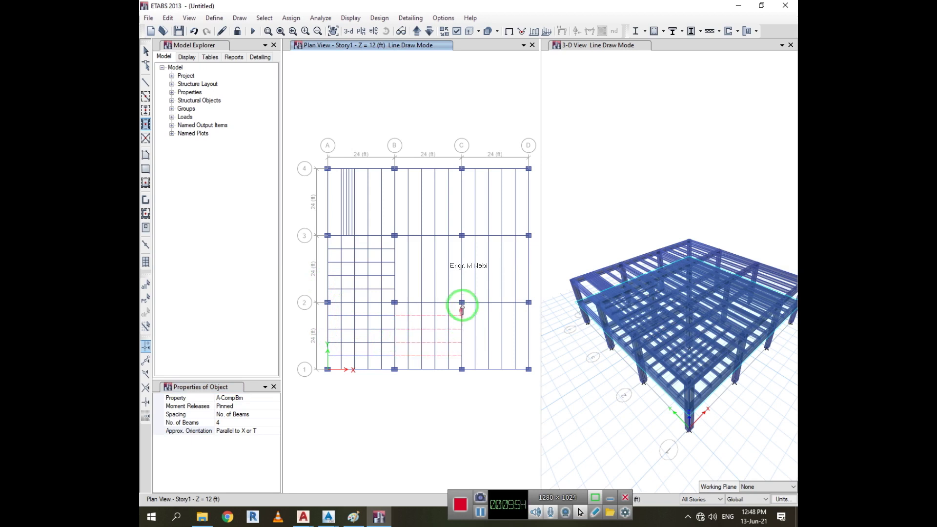
- Add four secondary beams parallel to X to each of the three bays between grid lines C and D
{"action": "left_click", "coordinate": [530, 330]}
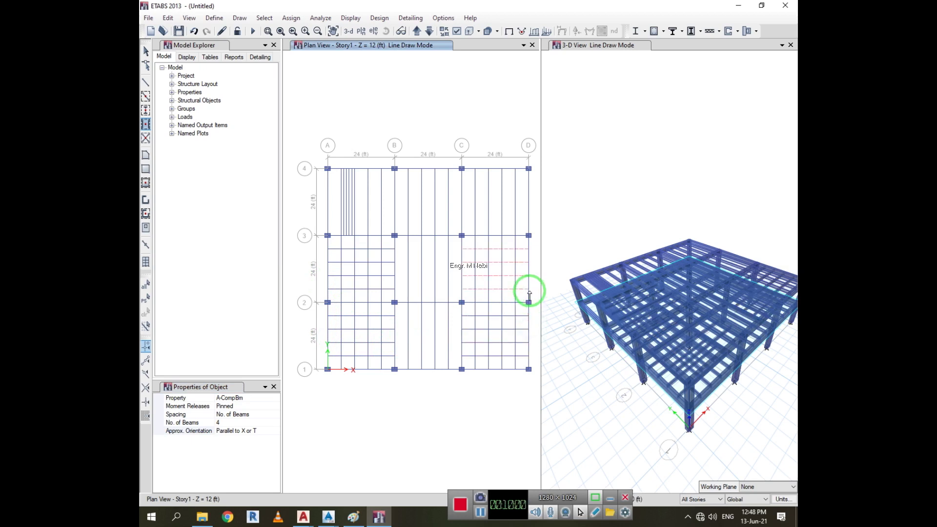
{"action": "left_click", "coordinate": [530, 293]}
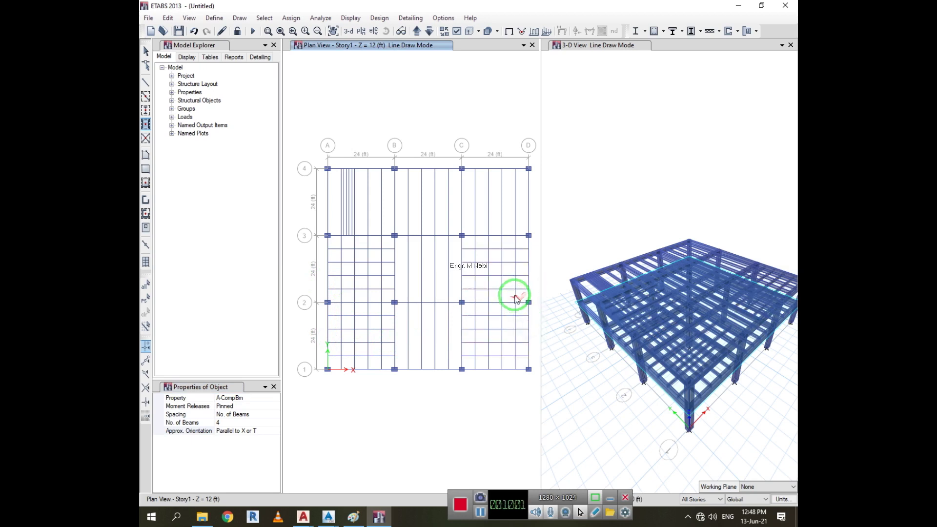
{"action": "left_click", "coordinate": [530, 222]}
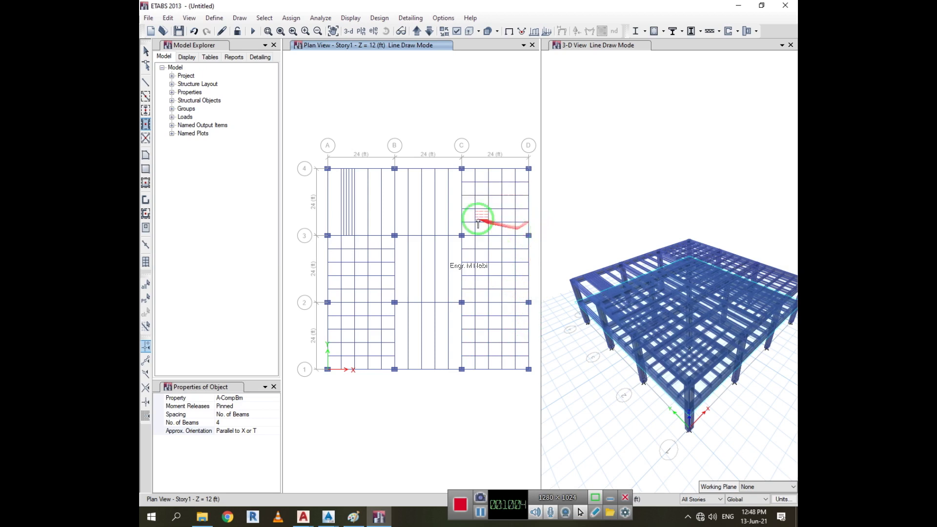
- Fill the three bays between grid lines B and C and bay A-B/3-4 with four crosswise secondary beams each, and end drawing
{"action": "left_click", "coordinate": [462, 215]}
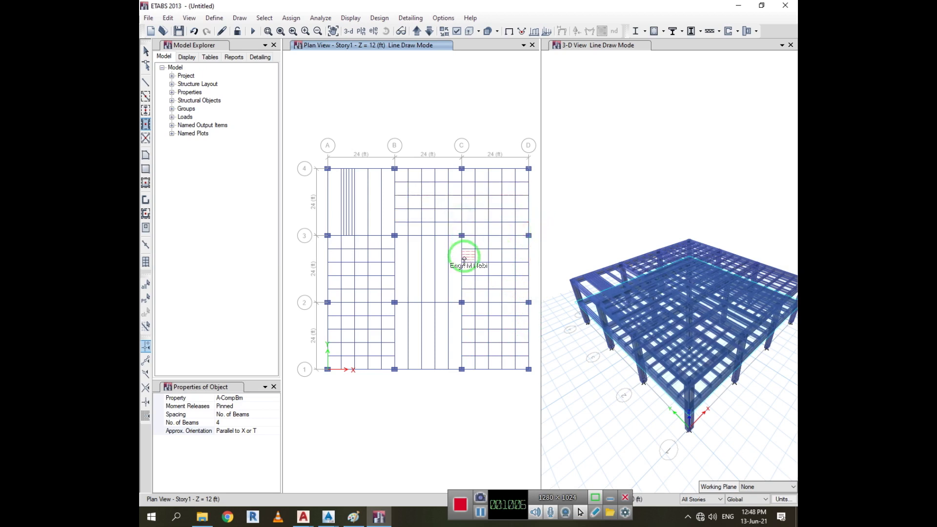
{"action": "left_click", "coordinate": [465, 272]}
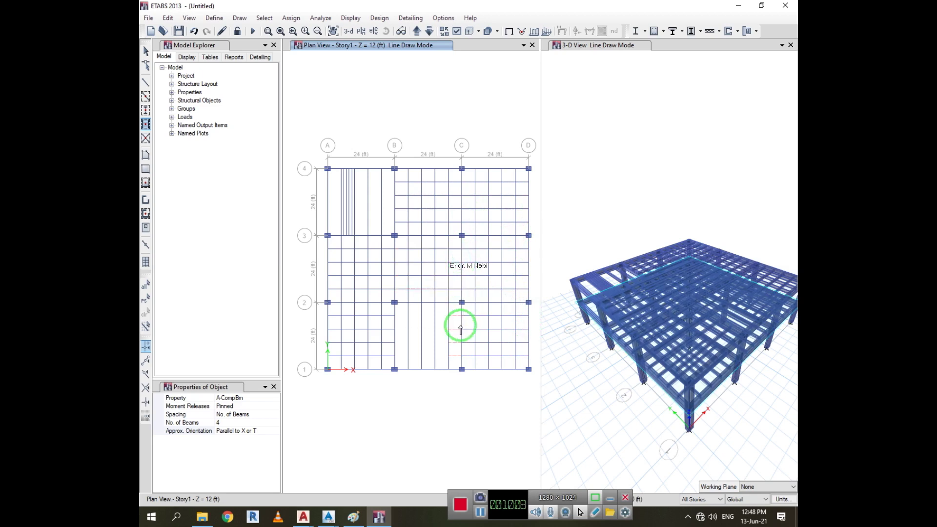
{"action": "left_click", "coordinate": [396, 195]}
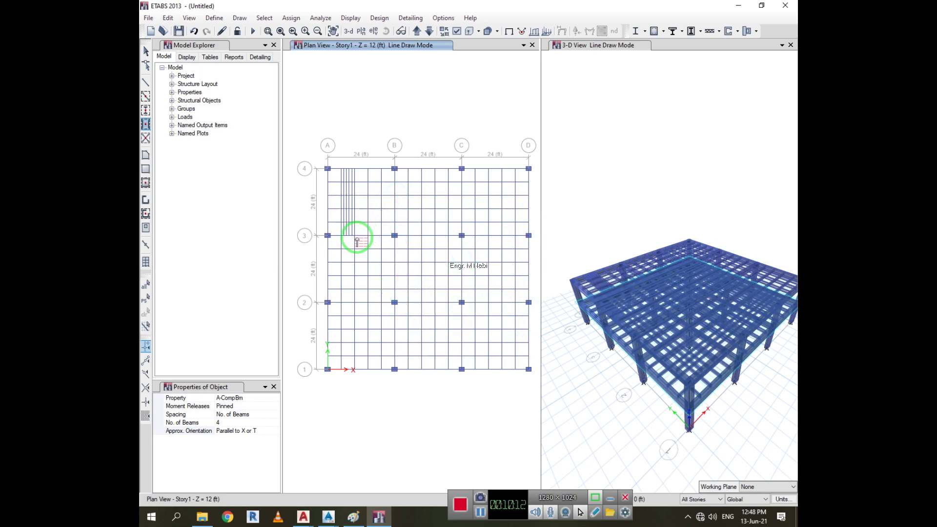
{"action": "key", "text": "Escape"}
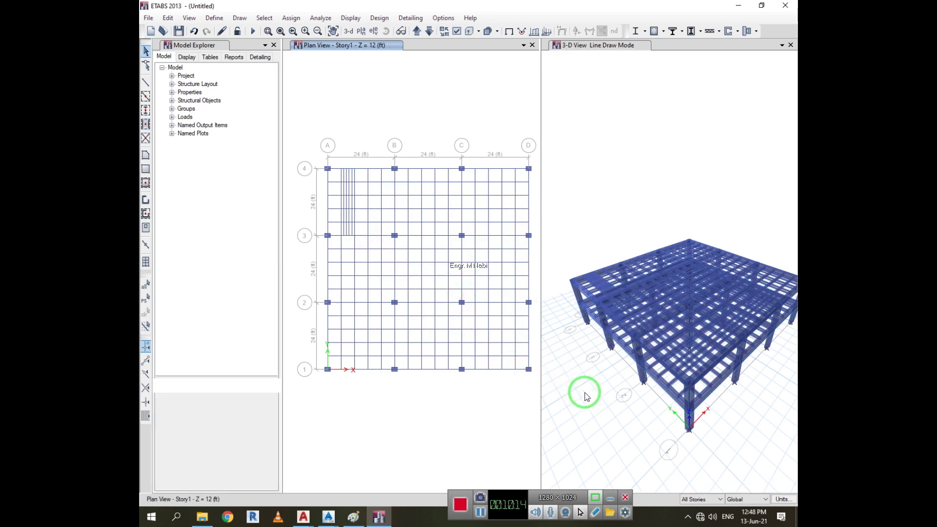
- Show the model in a separate rendered 3D view and examine the secondary beam grid up close
{"action": "scroll", "coordinate": [676, 358], "scroll_direction": "up", "scroll_amount": 5}
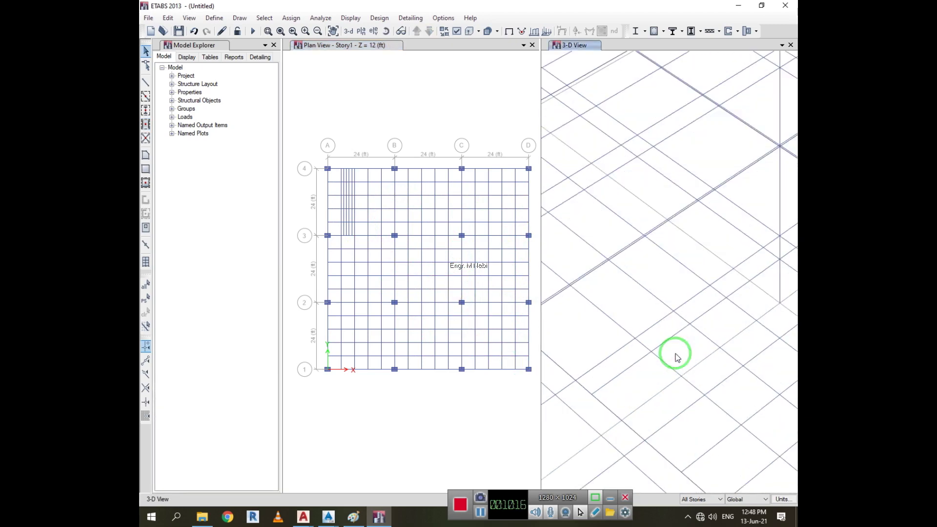
{"action": "scroll", "coordinate": [671, 352], "scroll_direction": "down", "scroll_amount": 5}
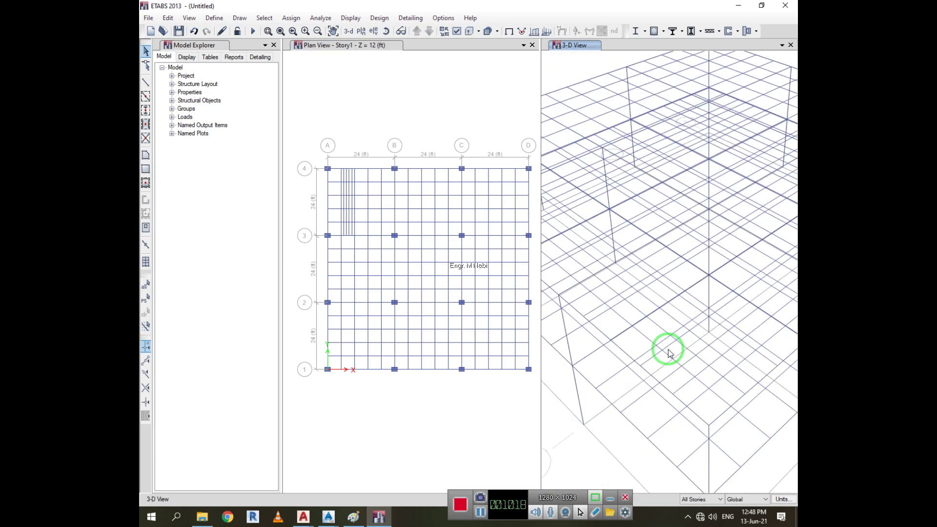
{"action": "left_click", "coordinate": [197, 21]}
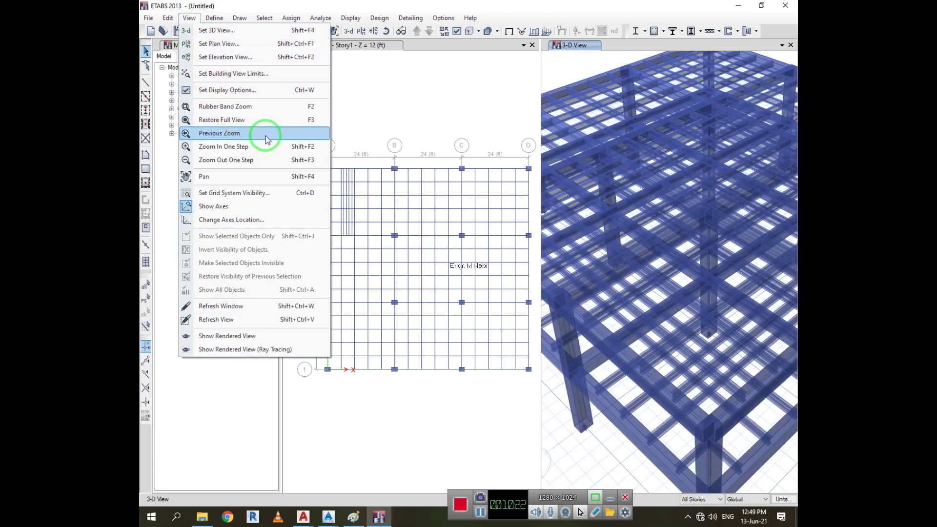
{"action": "left_click", "coordinate": [273, 338]}
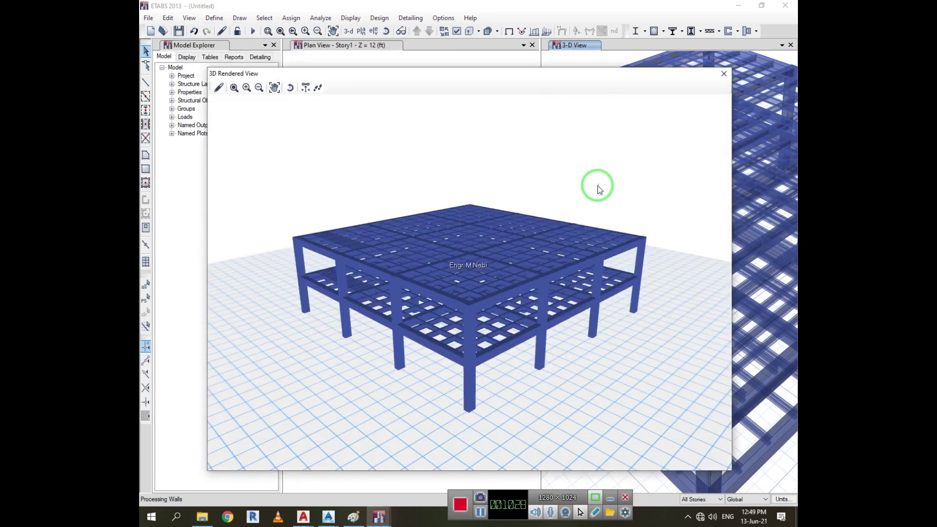
{"action": "scroll", "coordinate": [474, 376], "scroll_direction": "up", "scroll_amount": 2}
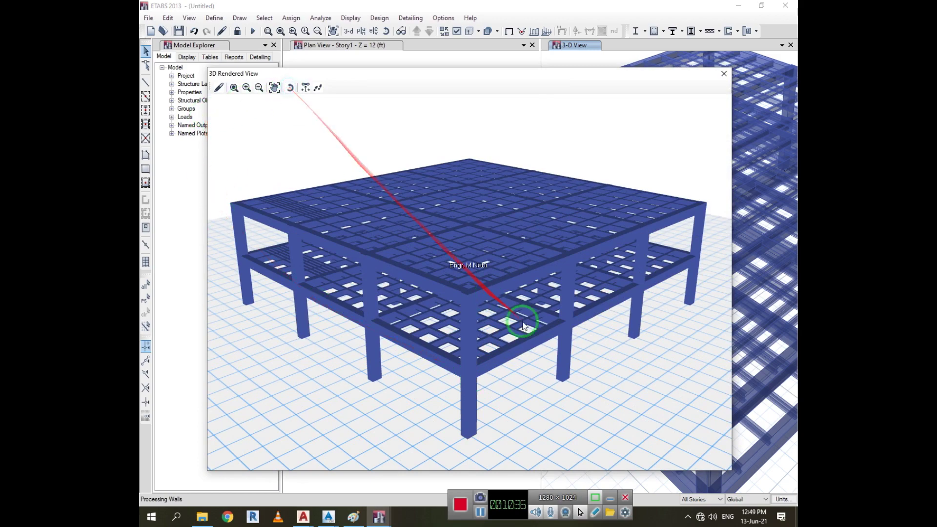
{"action": "left_click_drag", "start_coordinate": [523, 324], "coordinate": [272, 83]}
{"action": "left_click_drag", "start_coordinate": [414, 291], "coordinate": [412, 251]}
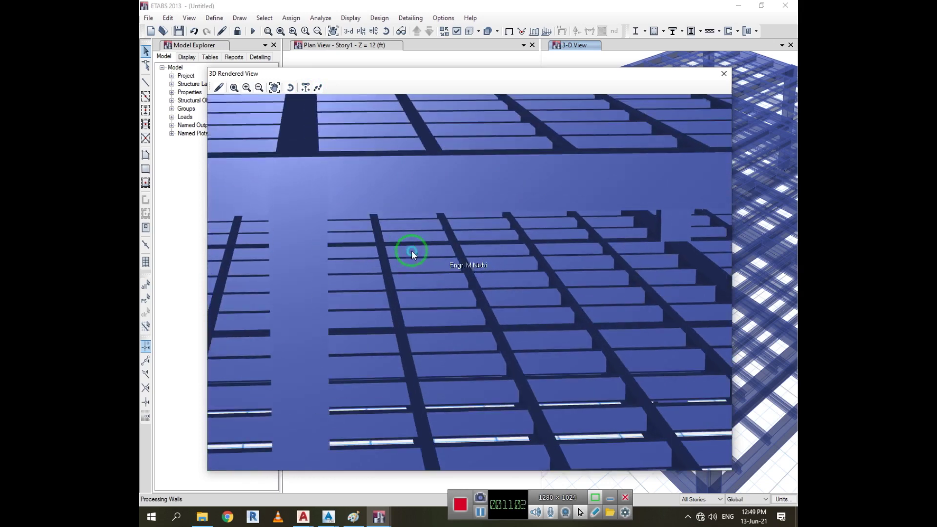
- Restore the full rendered view, inspect the floor framing from below at the corner column, and close the rendered view
{"action": "left_click", "coordinate": [290, 88]}
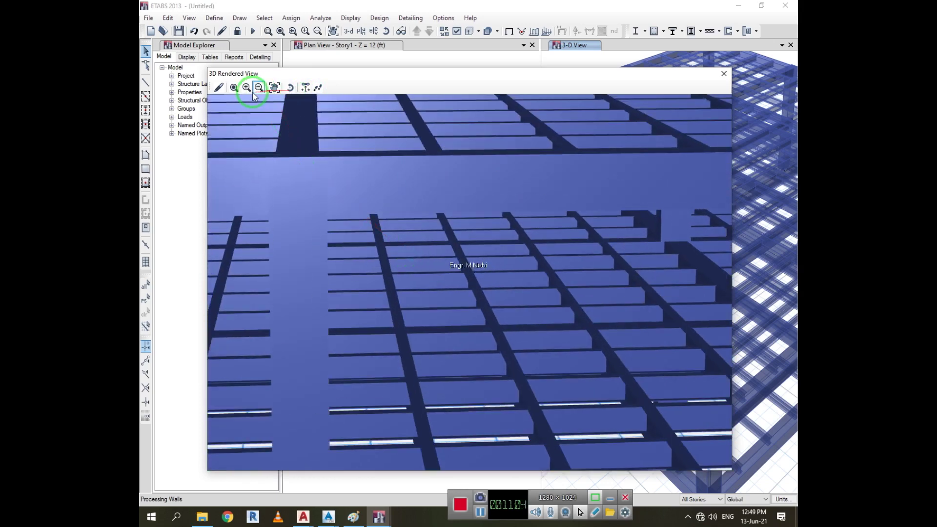
{"action": "left_click", "coordinate": [234, 88]}
{"action": "left_click", "coordinate": [219, 88]}
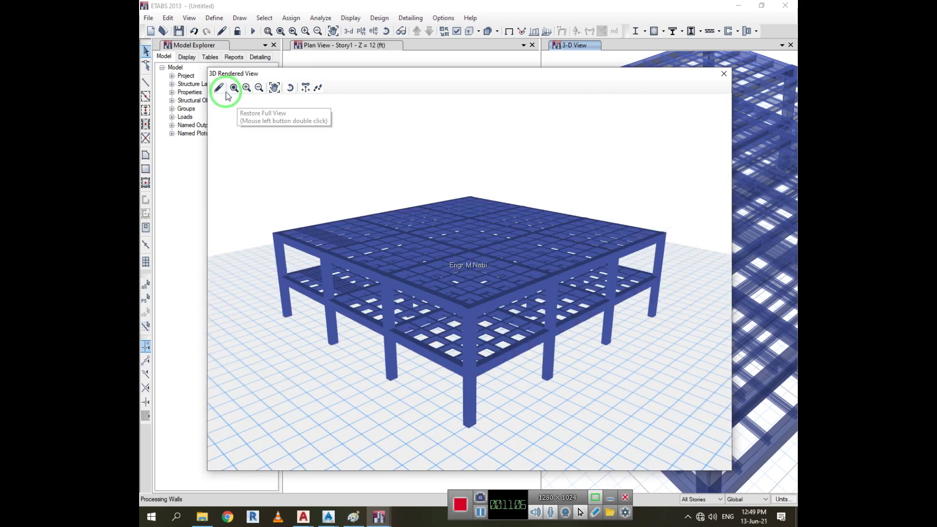
{"action": "left_click_drag", "start_coordinate": [419, 197], "coordinate": [478, 193]}
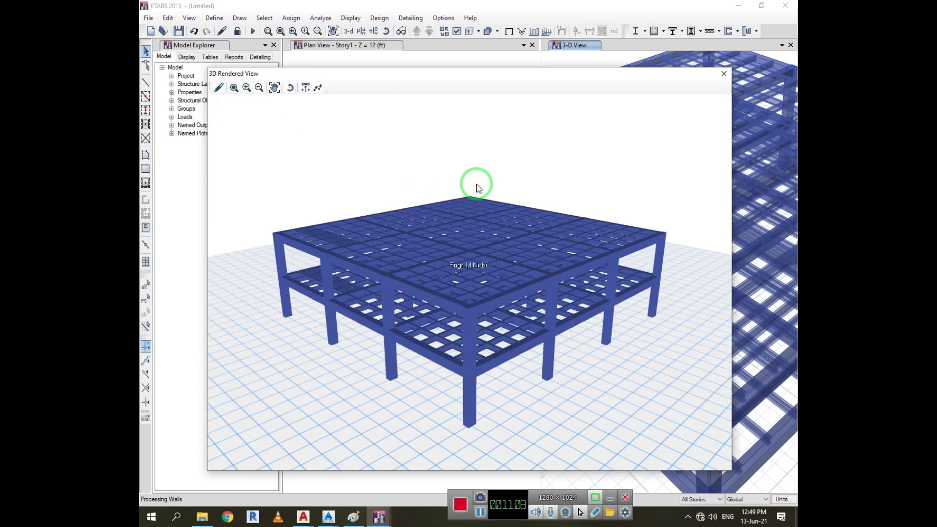
{"action": "left_click", "coordinate": [219, 88]}
{"action": "left_click_drag", "start_coordinate": [249, 125], "coordinate": [667, 95]}
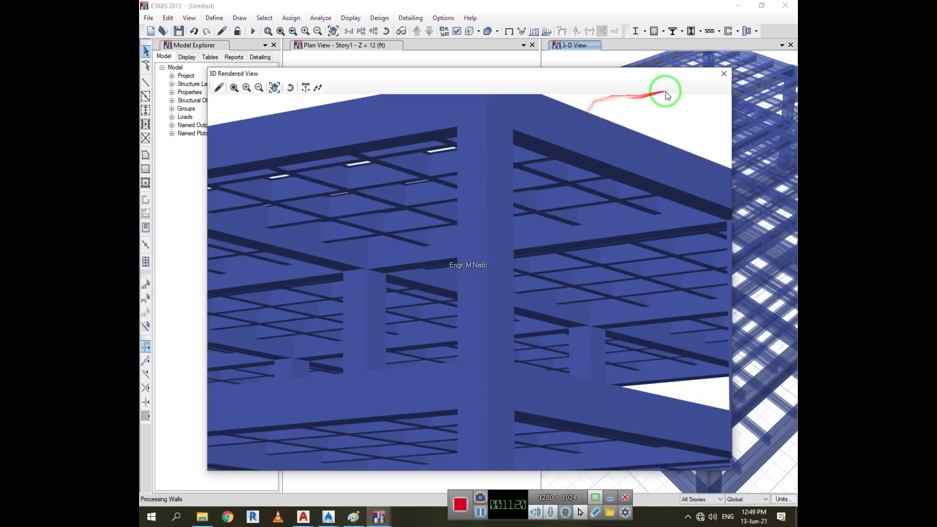
{"action": "left_click", "coordinate": [724, 74]}
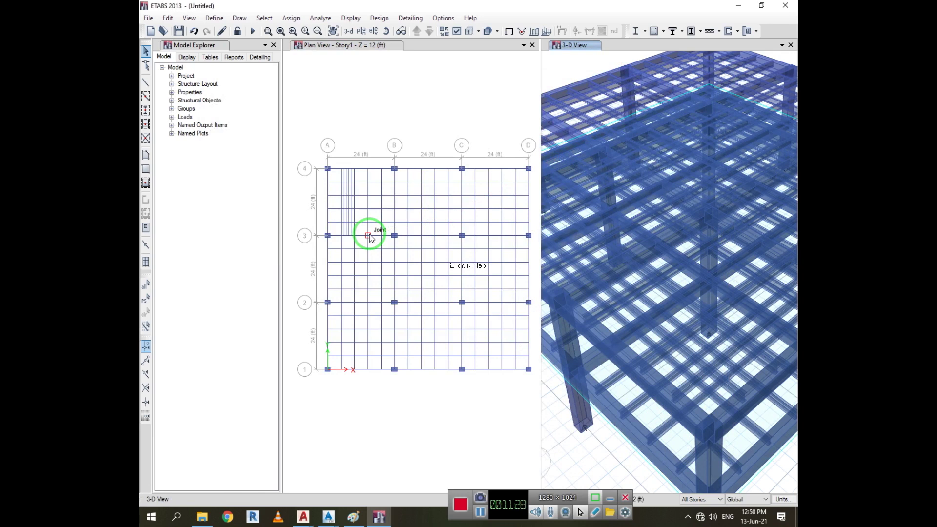
{"action": "left_click", "coordinate": [482, 518]}
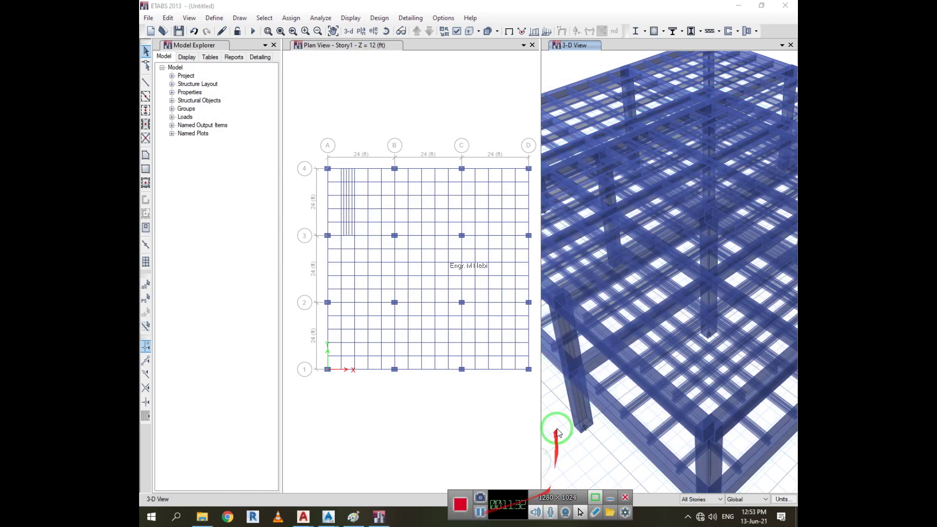
{"action": "left_click", "coordinate": [429, 416]}
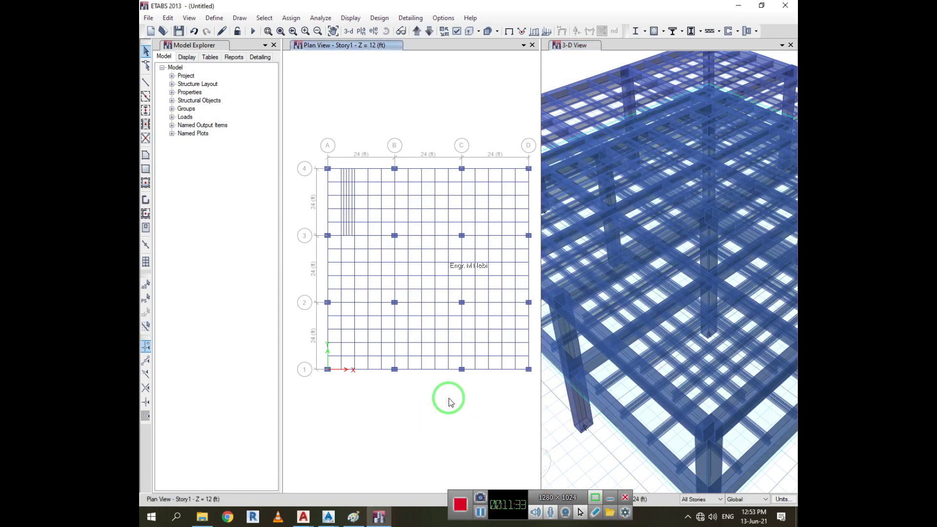